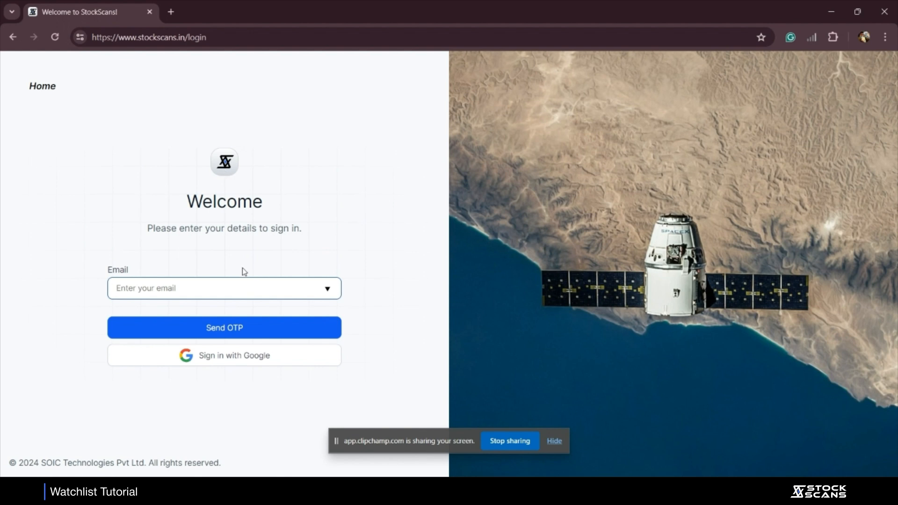
Sign in with the Google account and open the Watchlists page
left_click(251, 367)
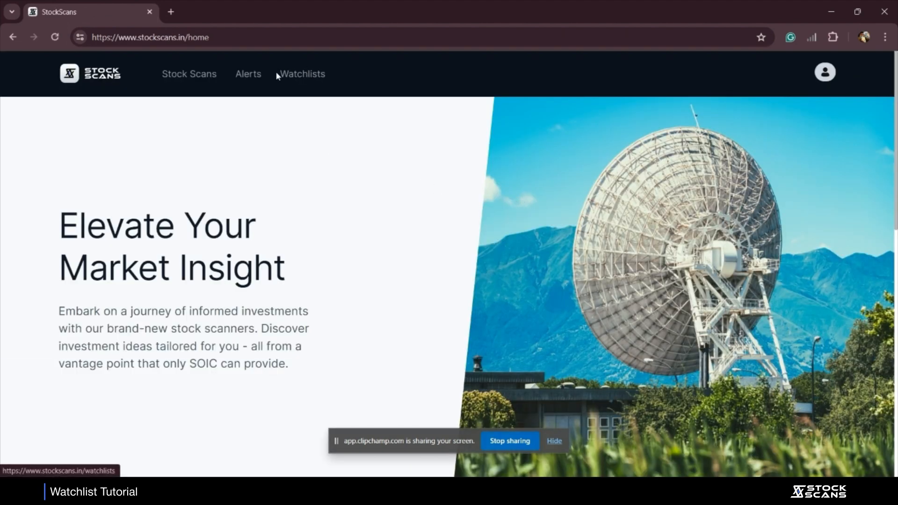
left_click(300, 75)
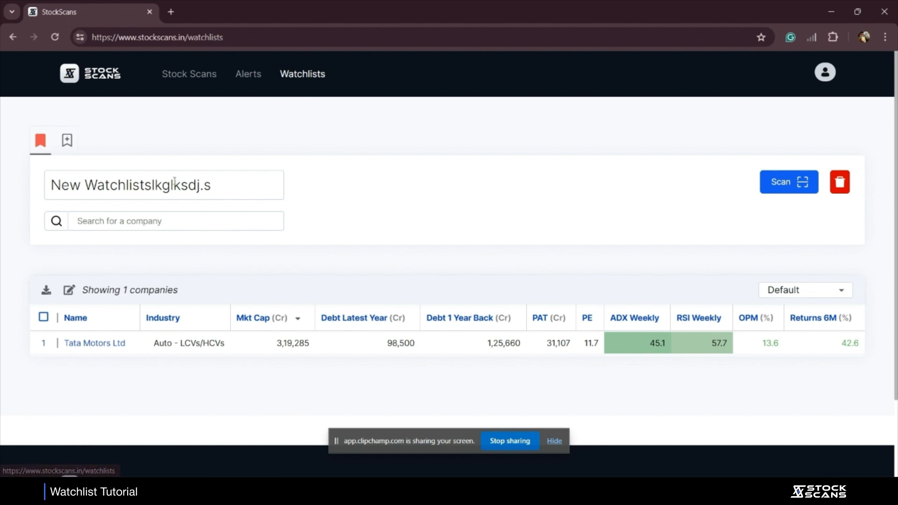
Create a watchlist named "my premium watchlist" and set its bookmark colour to yellow-green
left_click(68, 145)
triple_click(158, 191)
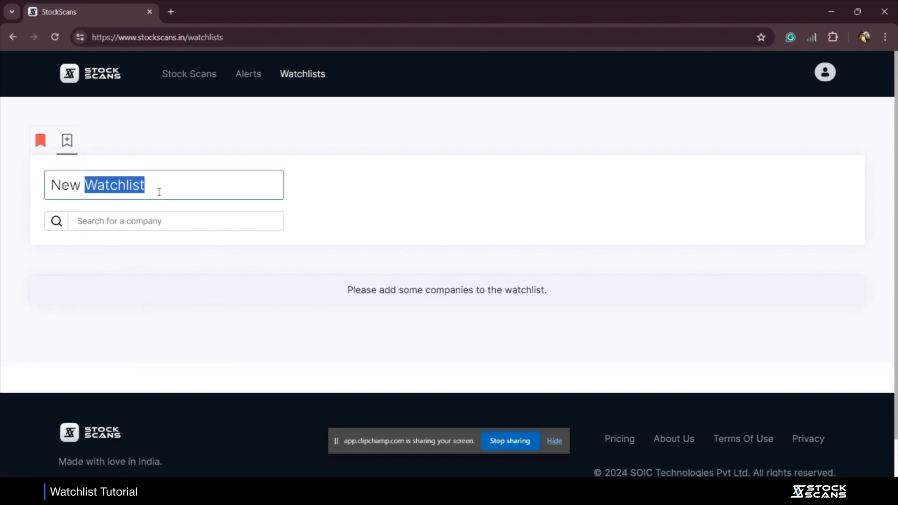
key("BackSpace")
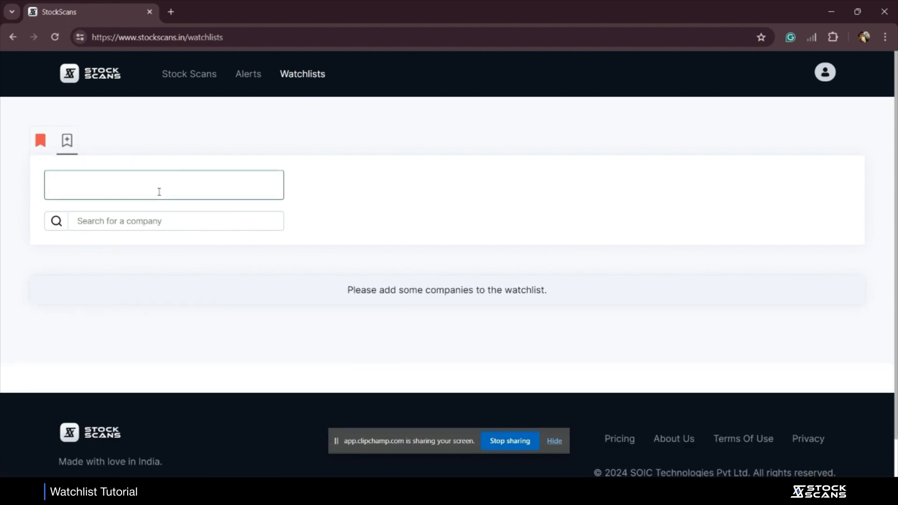
type("my premium w")
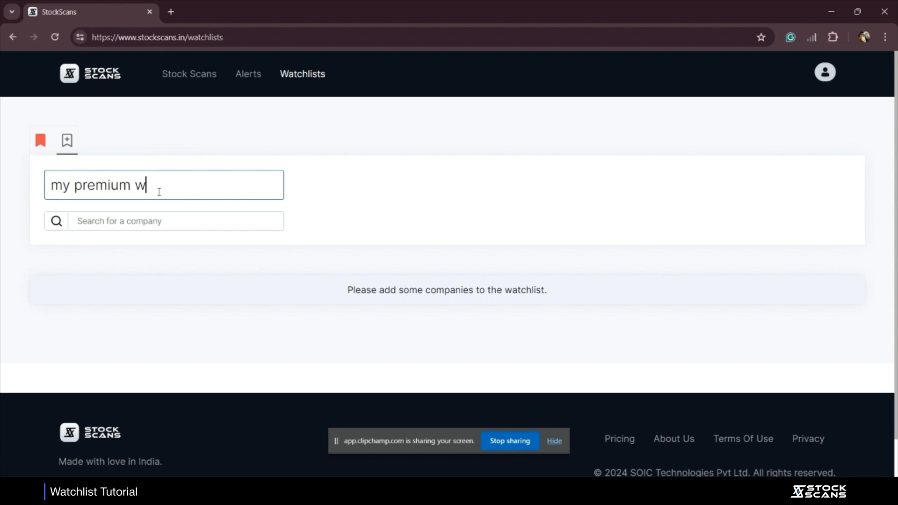
type("atchlist")
left_click(173, 225)
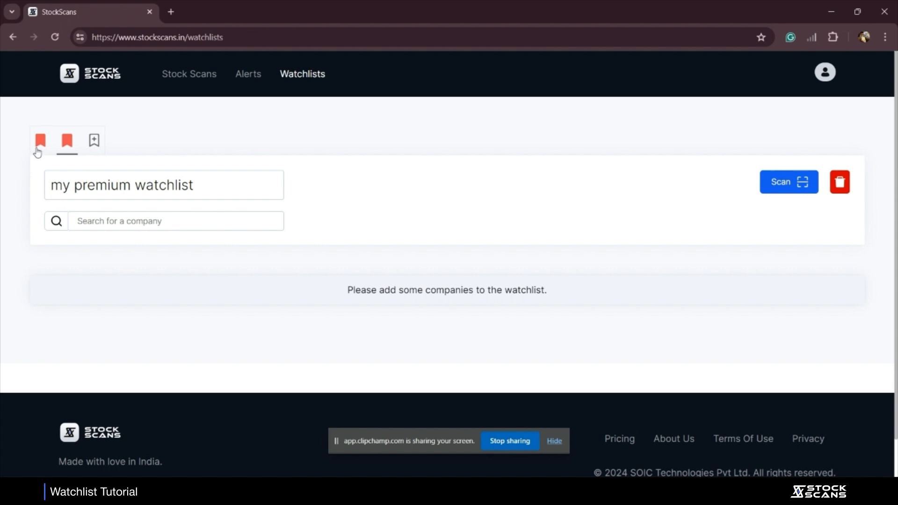
left_click(65, 143)
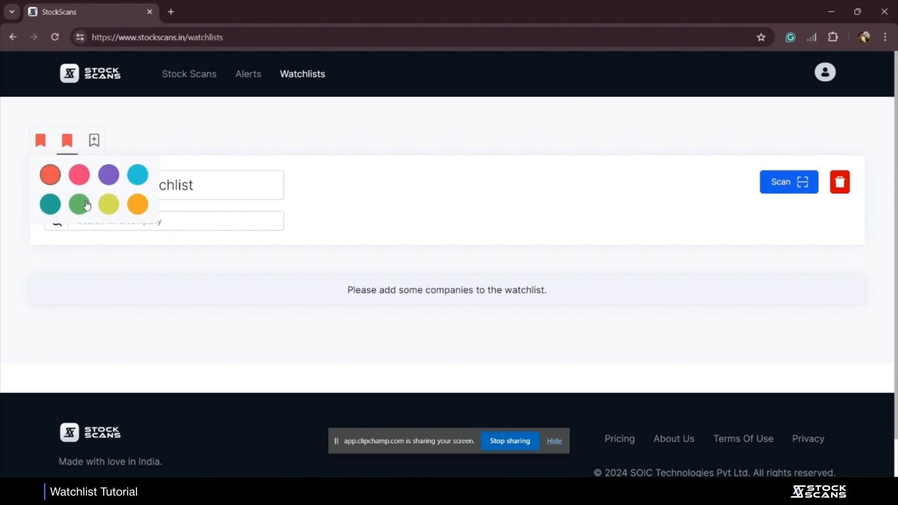
left_click(109, 205)
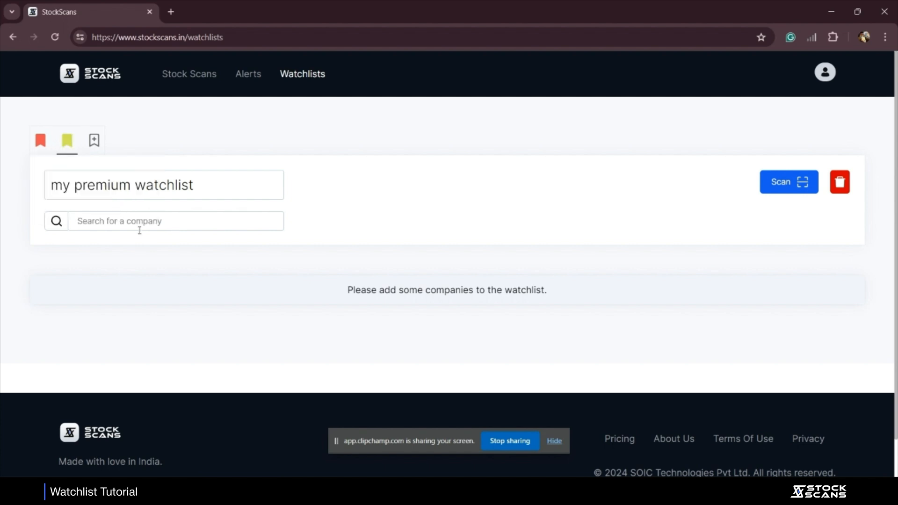
Search for "tit" and add Titan Company Ltd to the watchlist
left_click(139, 224)
type("tit")
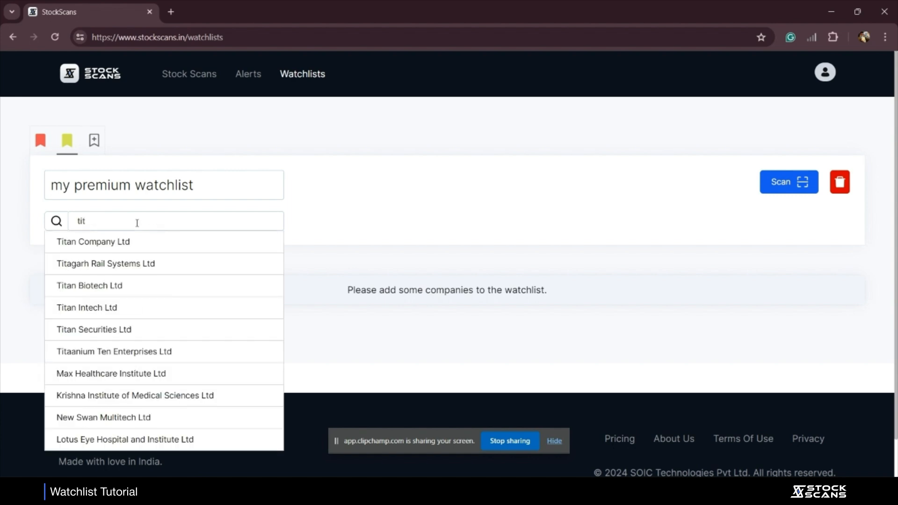
key("Down")
key("Down")
key("Down")
key("Down")
key("Down")
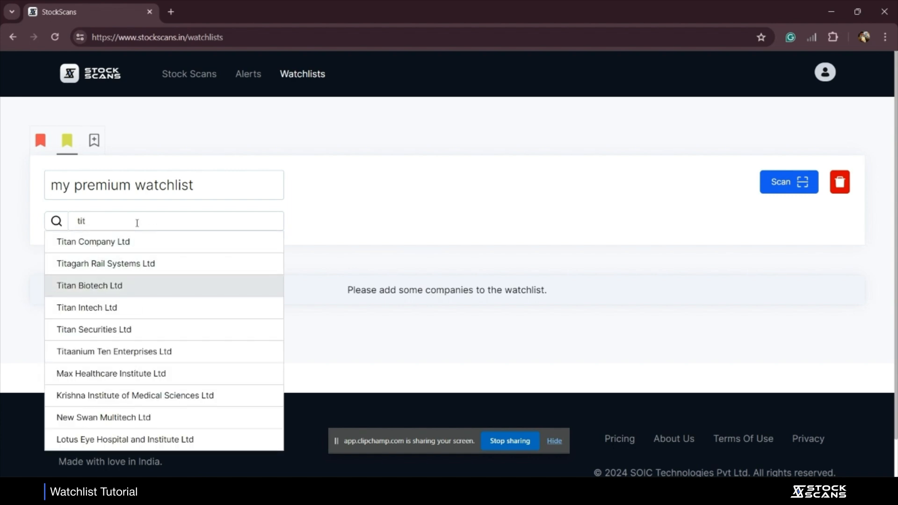
key("Down")
key("Down")
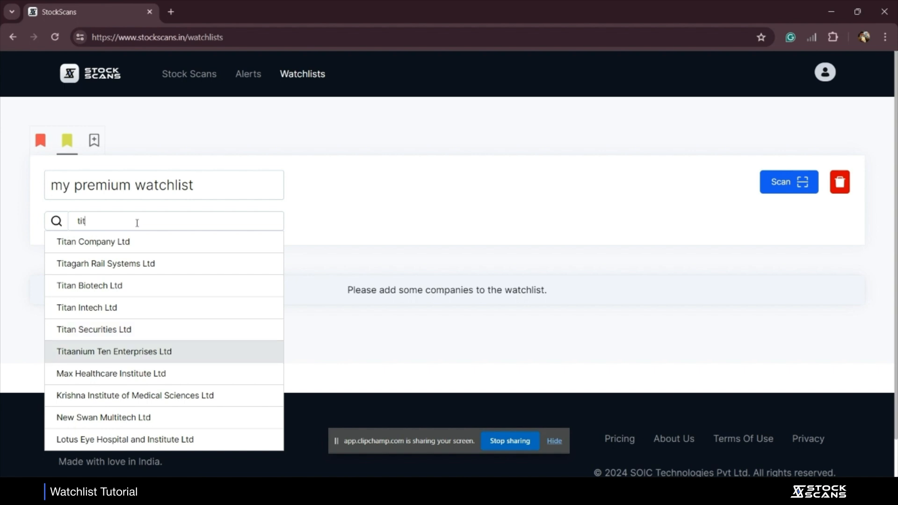
key("Down")
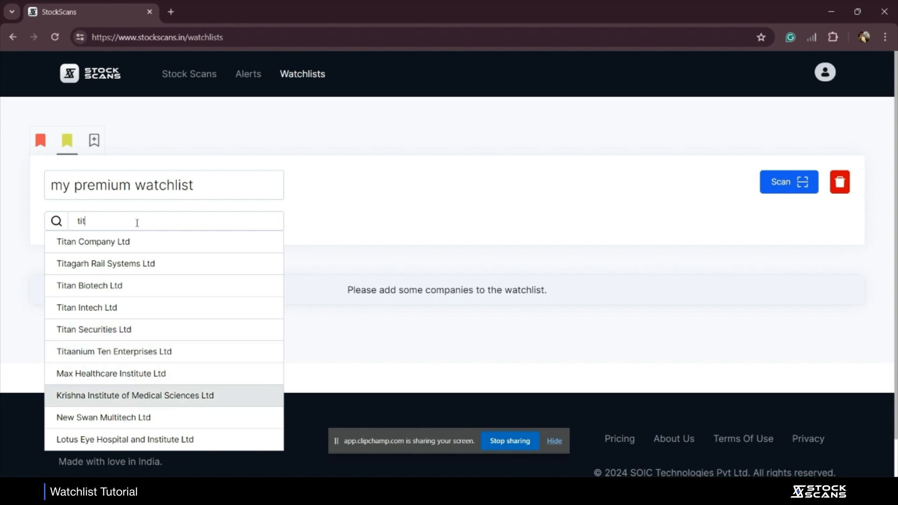
key("Up")
key("Up")
key("Up")
key("Up")
key("Up")
key("Up")
key("Up")
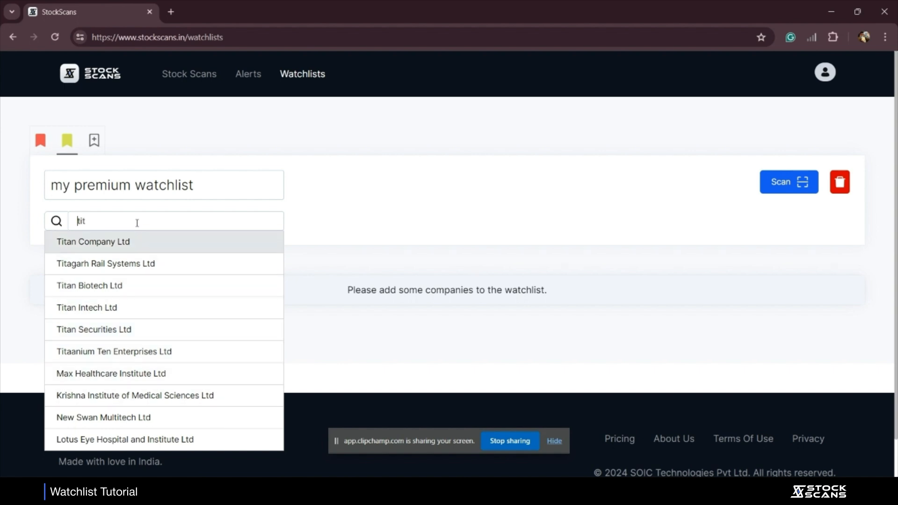
key("Return")
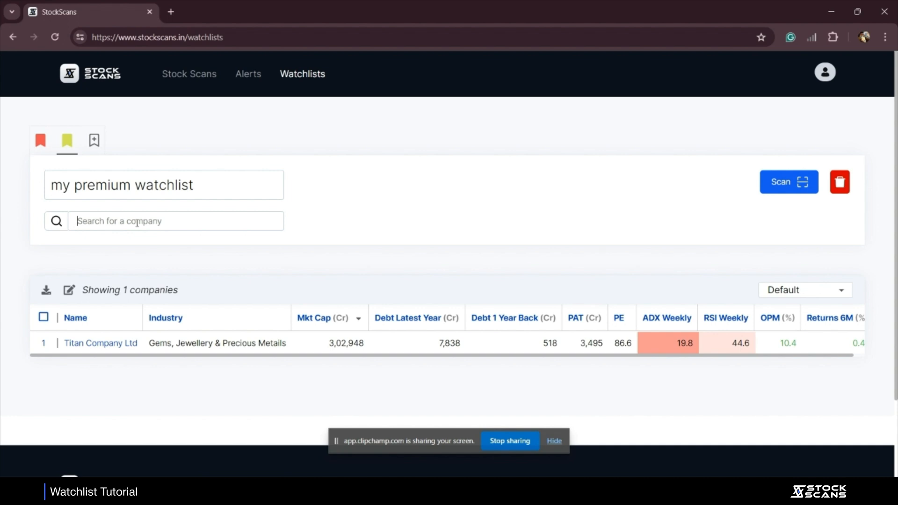
Search for "sare" and add Saregama India Ltd to the watchlist
type("sare")
key("Down")
key("Return")
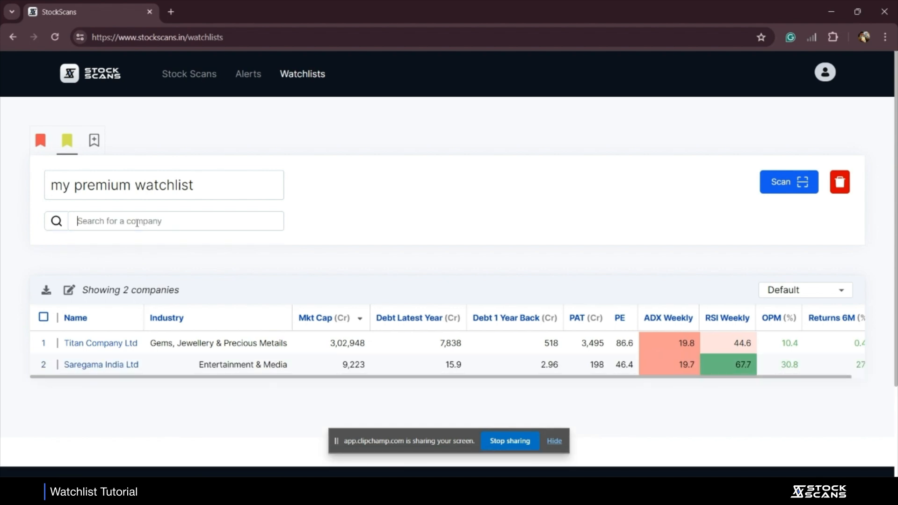
Search for "tata" and add Tata Power Company Ltd to the watchlist
type("t")
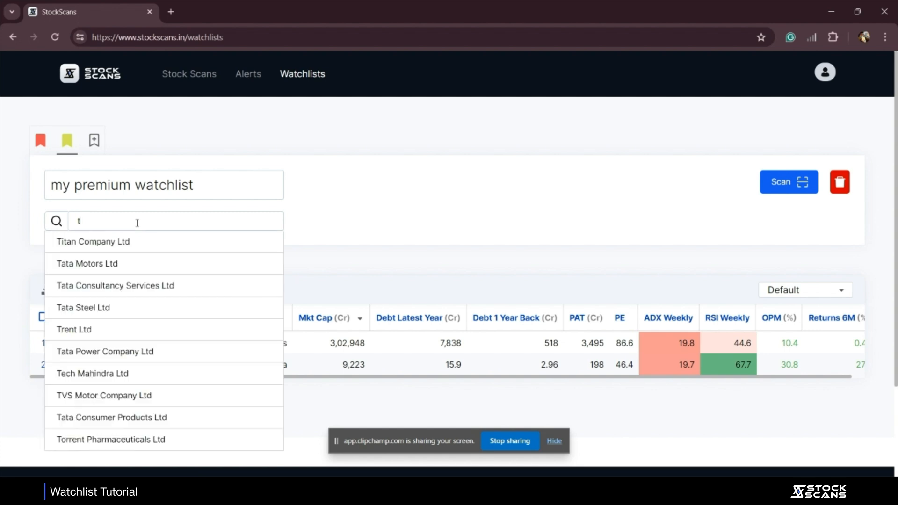
type("a")
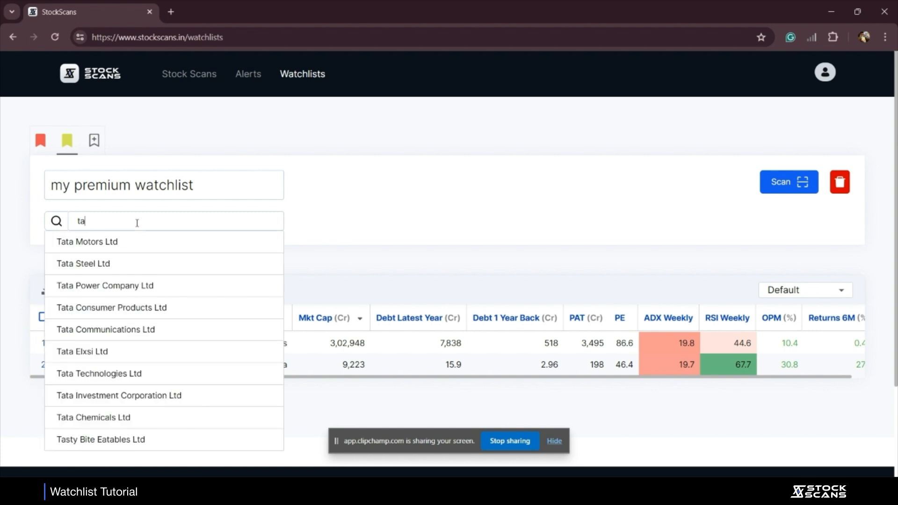
key("BackSpace")
type("rp")
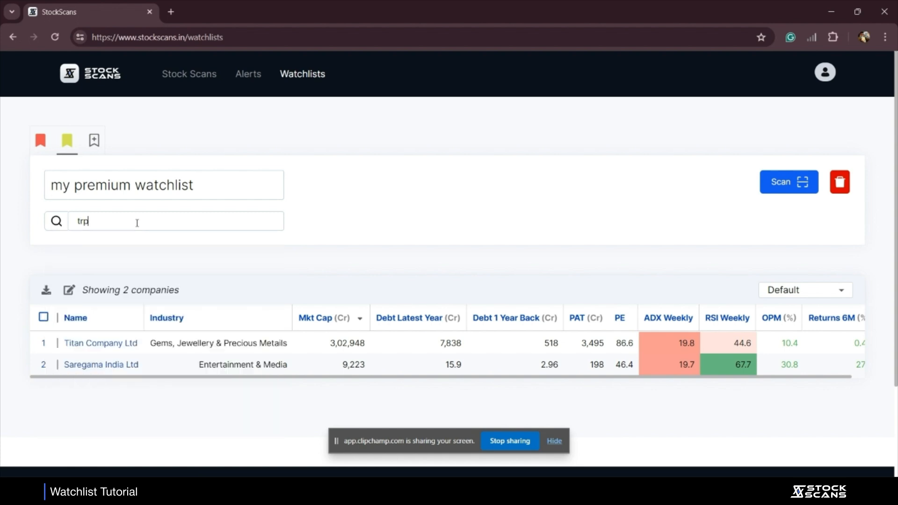
key("BackSpace")
key("BackSpace")
key("BackSpace")
type("tata")
key("Down")
key("Down")
key("Down")
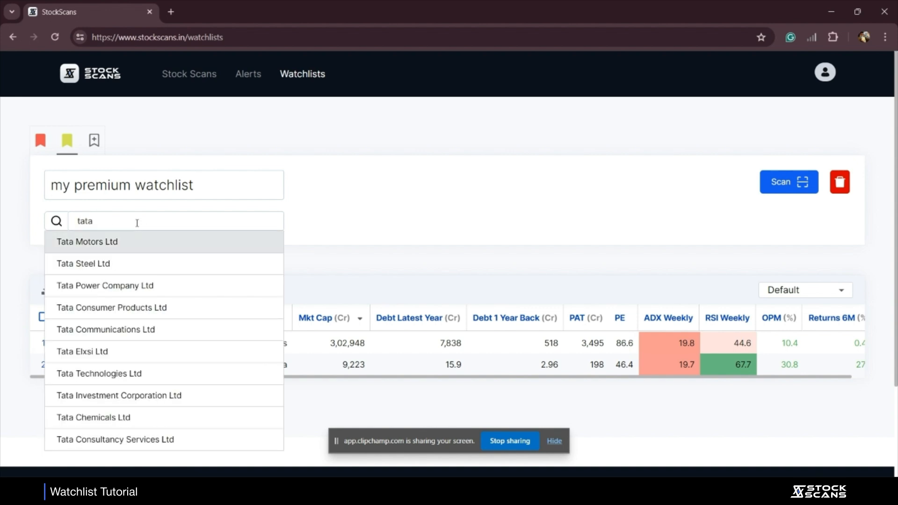
key("Return")
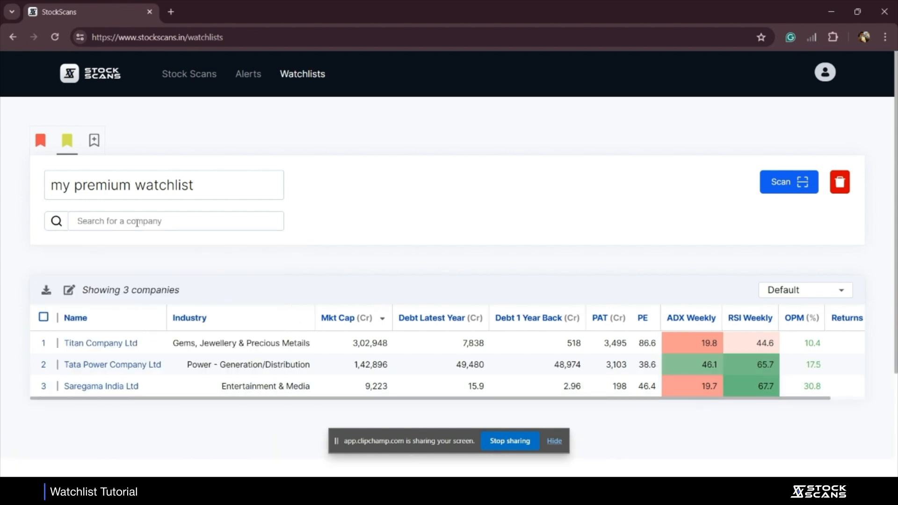
Search for "ceme" and add Ambuja Cements Ltd to the watchlist
type("ceme")
key("Down")
key("Down")
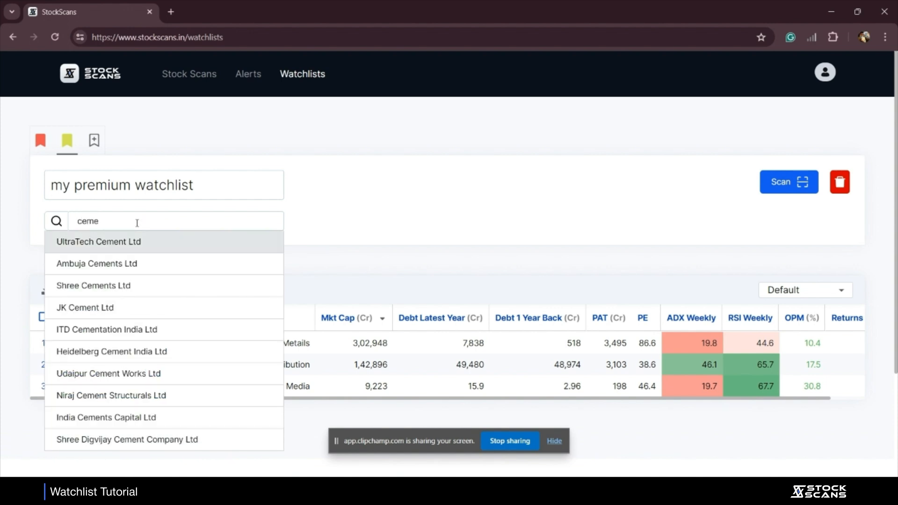
key("Return")
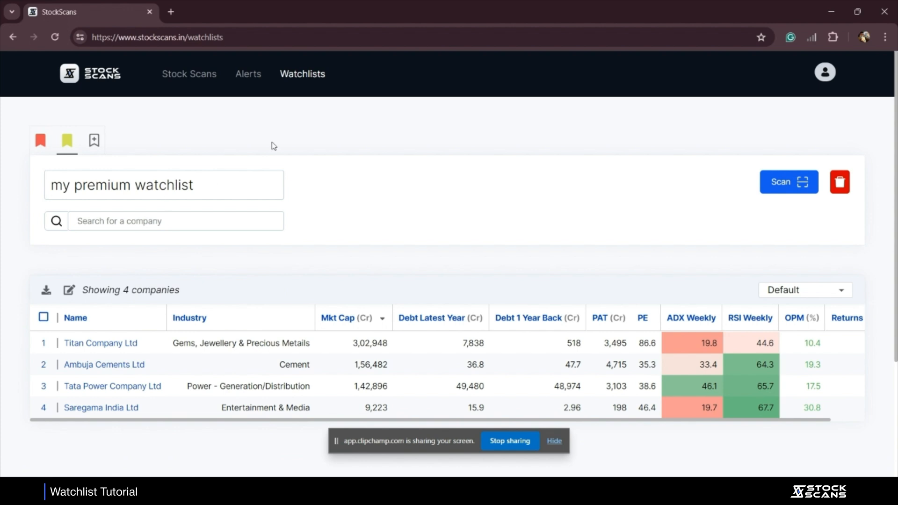
Open the Monthly Trend Twist scan from the popular technical stock scans
left_click(189, 76)
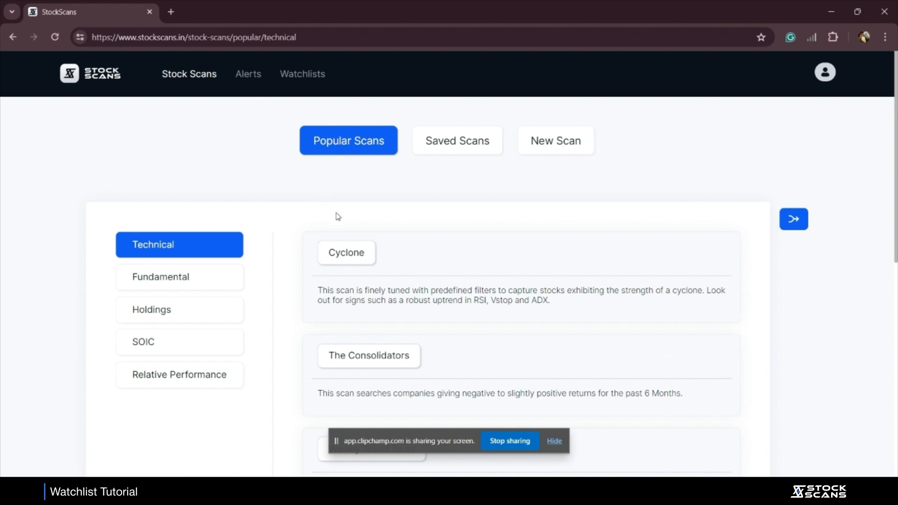
scroll(338, 217, "down", 4)
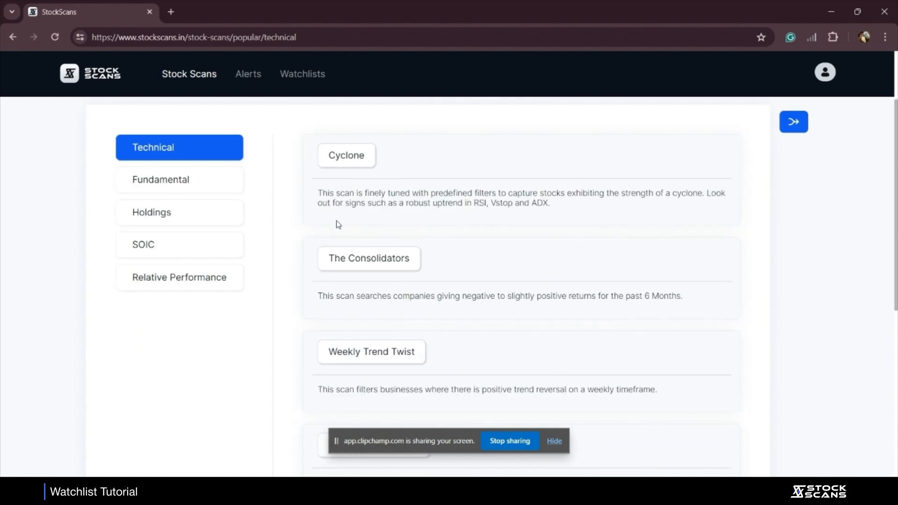
left_click(372, 348)
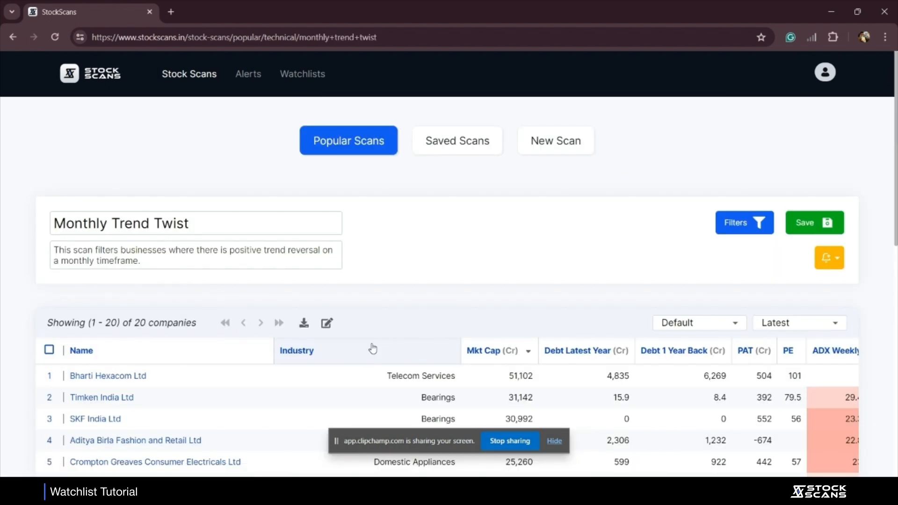
Add Happy Forgings Ltd from the Monthly Trend Twist results to the watchlist
scroll(371, 360, "down", 4)
mouse_move(120, 377)
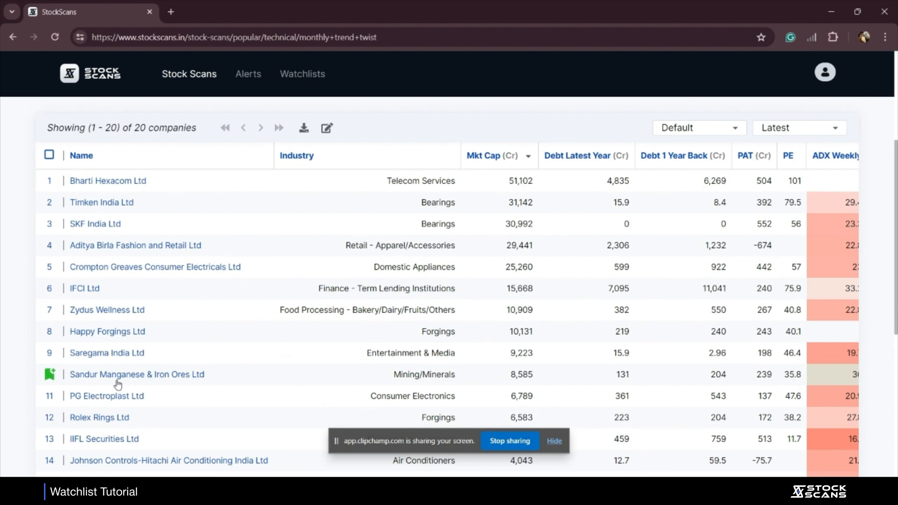
mouse_move(93, 336)
left_click(51, 332)
Return to the popular scans and open the Weekly Trend Twist scan
scroll(2, 369, "down", 2)
scroll(2, 370, "down", 2)
scroll(2, 369, "up", 8)
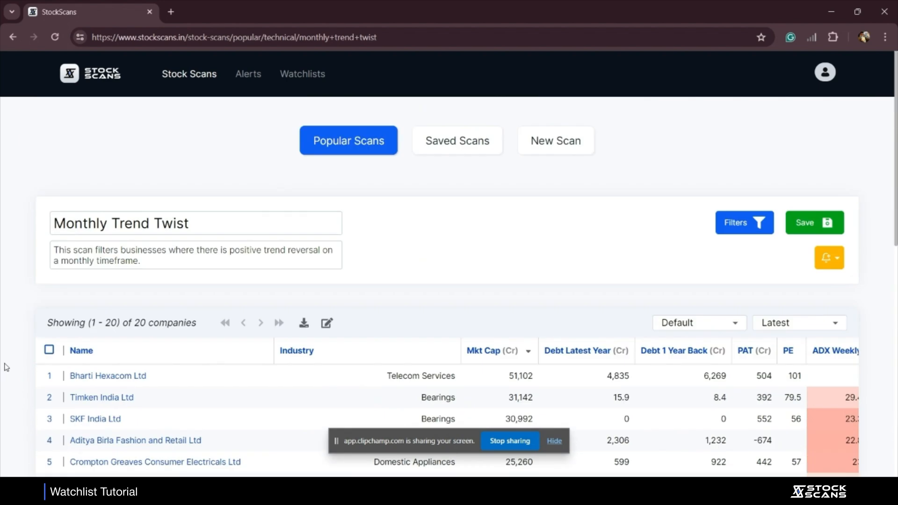
left_click(331, 153)
scroll(344, 232, "down", 6)
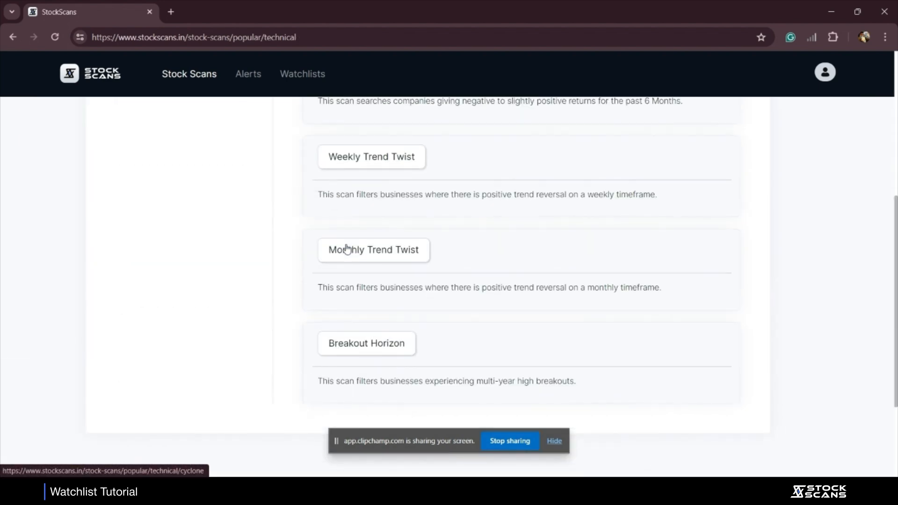
left_click(375, 165)
Select all companies in the Weekly Trend Twist results and add them to "my premium watchlist"
scroll(216, 279, "down", 4)
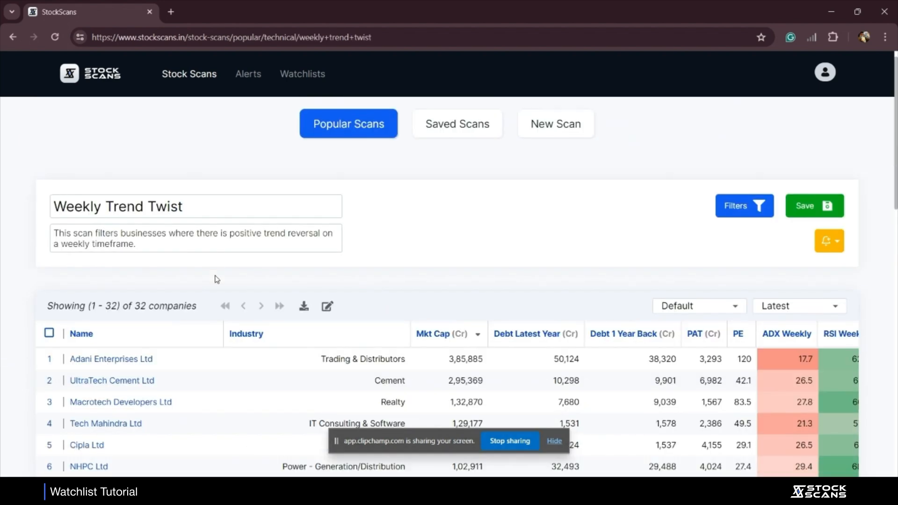
scroll(150, 413, "down", 5)
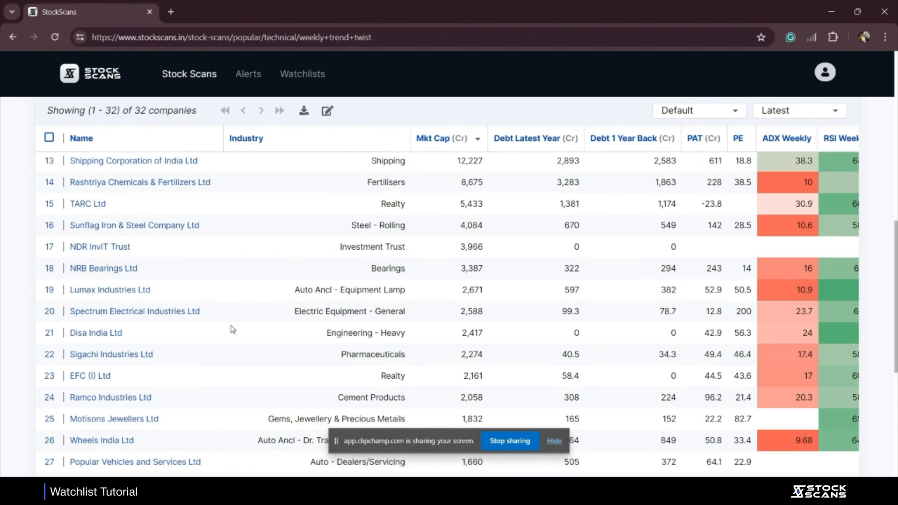
scroll(232, 329, "up", 10)
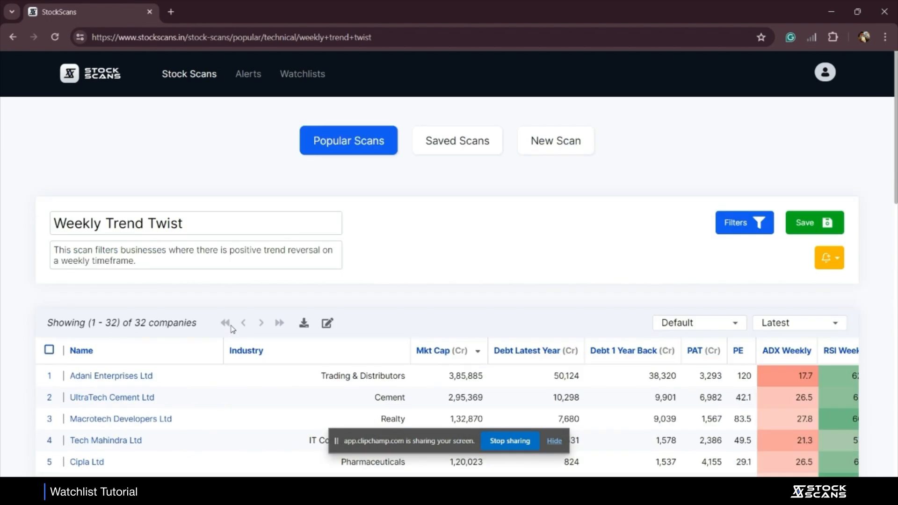
left_click(51, 352)
left_click(637, 323)
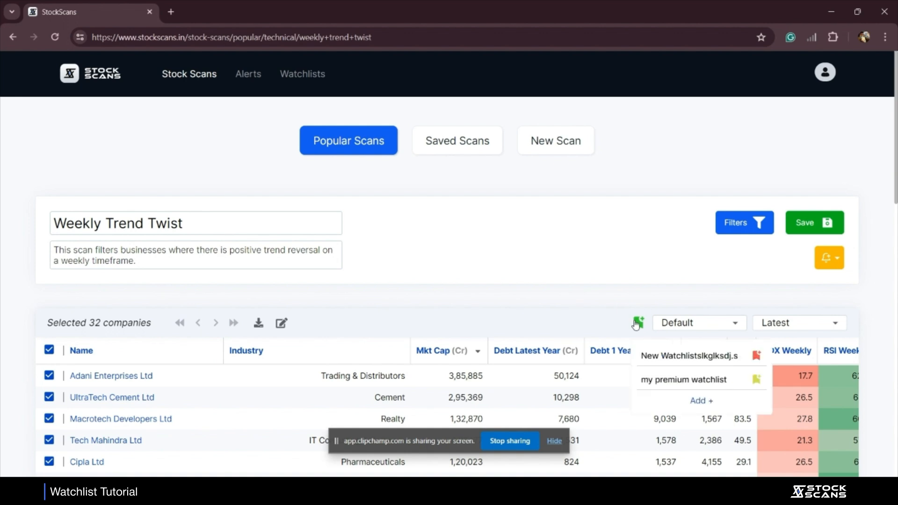
left_click(673, 384)
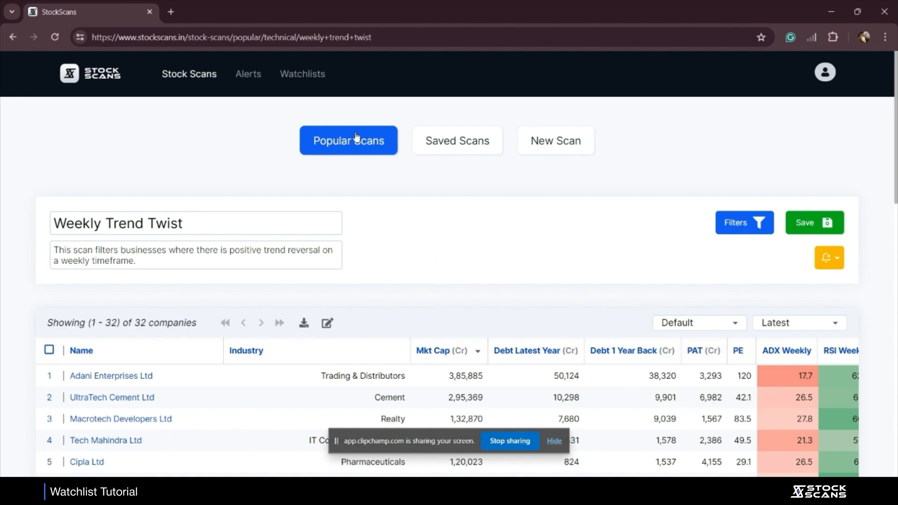
Return to the Watchlists page and review the companies listed in "my premium watchlist"
left_click(301, 75)
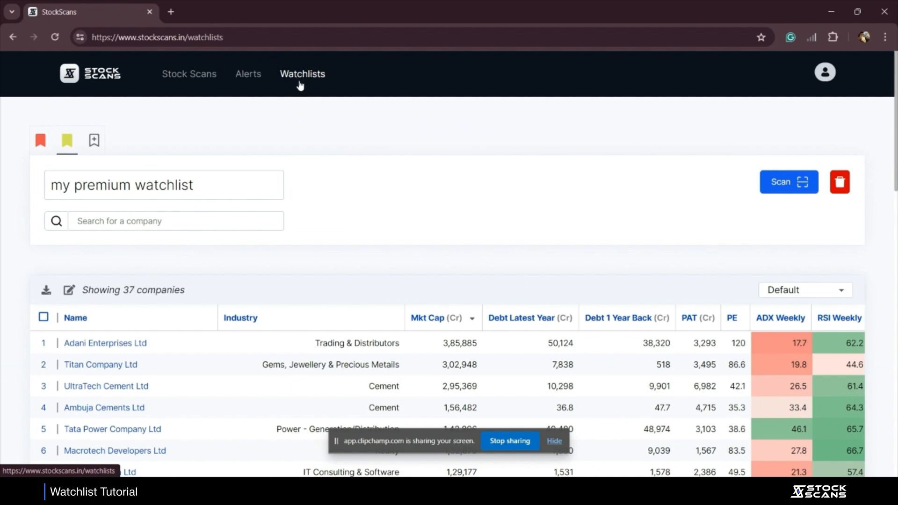
scroll(280, 213, "down", 4)
scroll(261, 215, "up", 2)
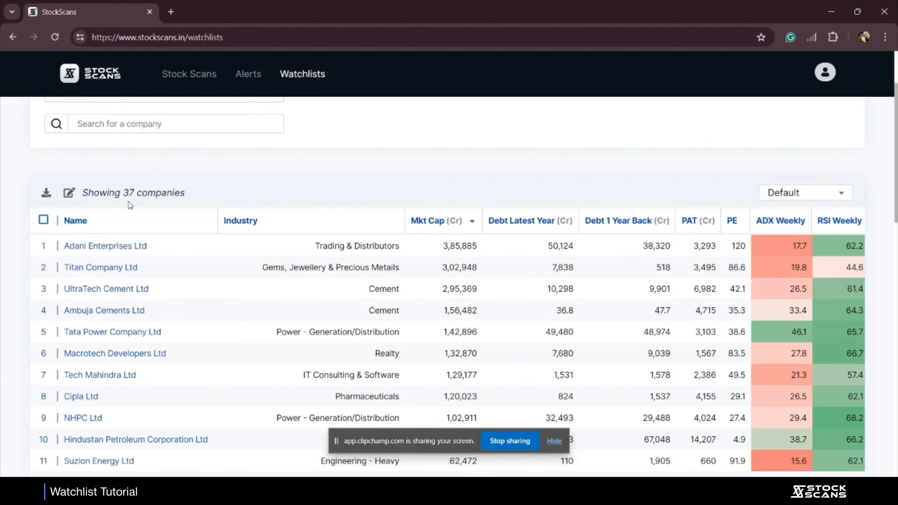
Look over the companies in "my premium watchlist" and start a scan on this watchlist
scroll(200, 182, "up", 2)
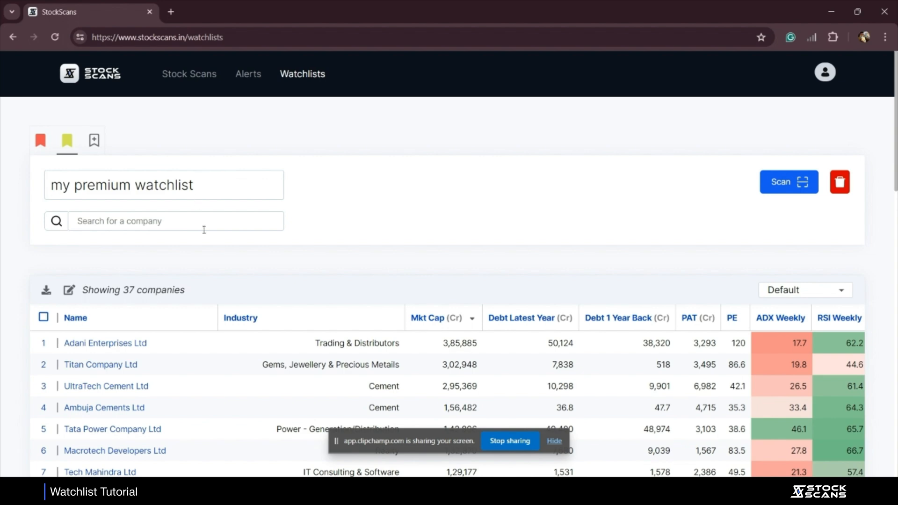
scroll(203, 229, "down", 4)
scroll(204, 236, "up", 4)
left_click(788, 182)
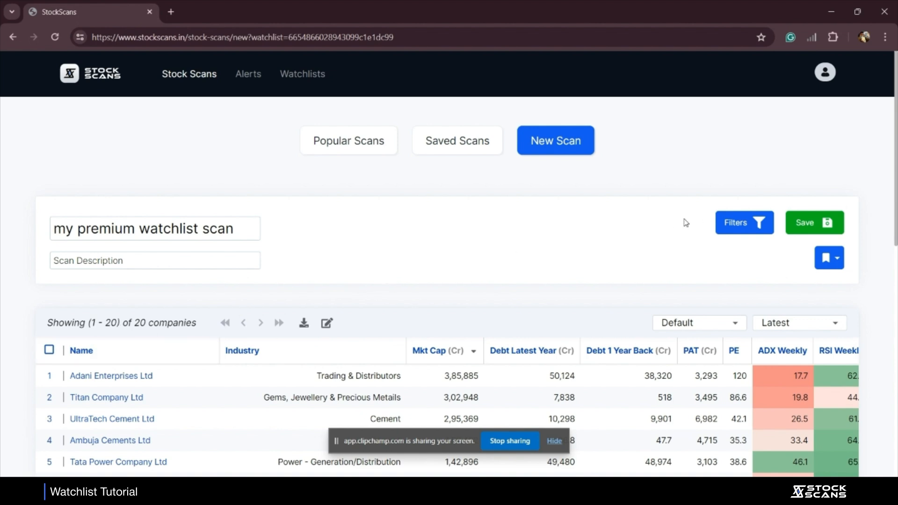
Remove the Market Capitalization filter from the scan and add a new filter on Volume SMA 5D
left_click(728, 225)
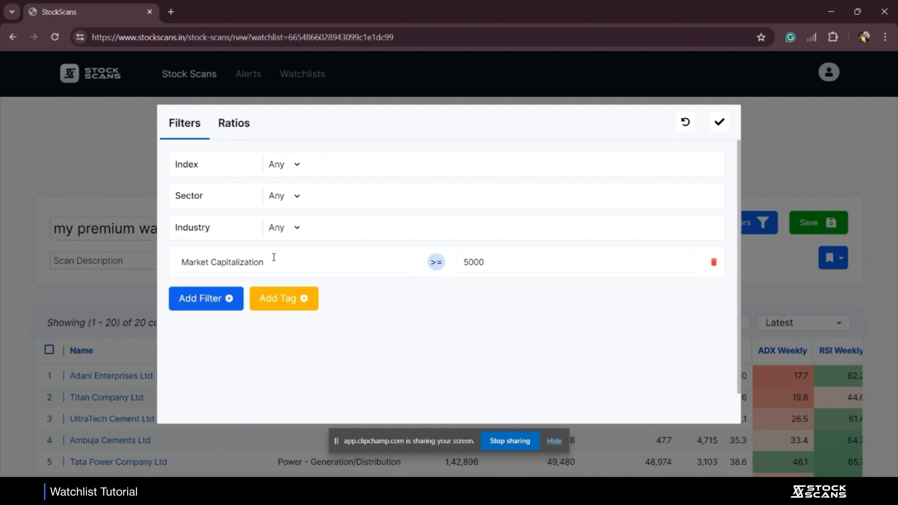
left_click(713, 262)
left_click(209, 261)
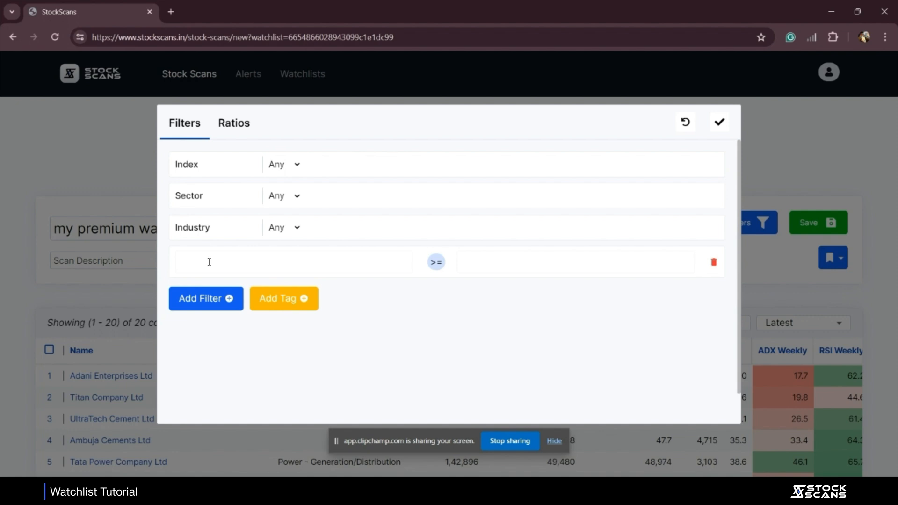
left_click(209, 262)
type("volum")
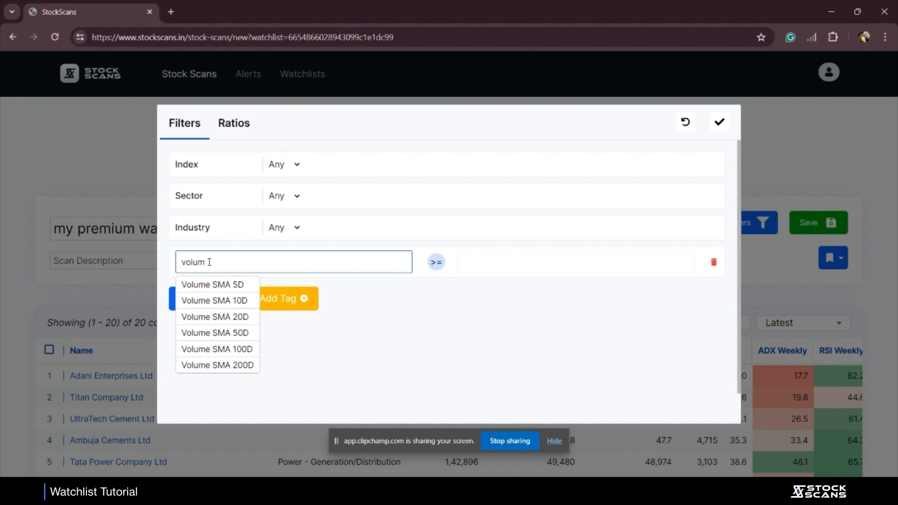
key("Down")
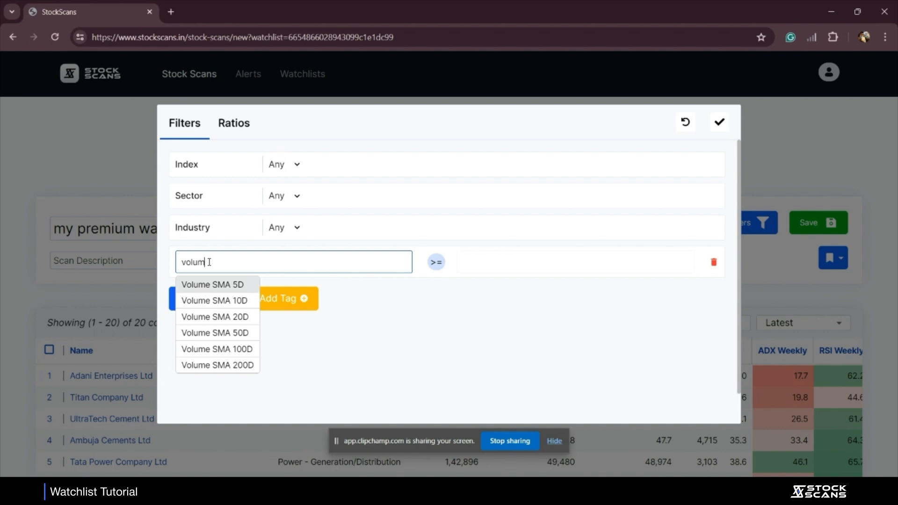
key("Return")
Set the Volume SMA 5D filter to >= 2* Volume SMA 100D and apply the filters
left_click(474, 255)
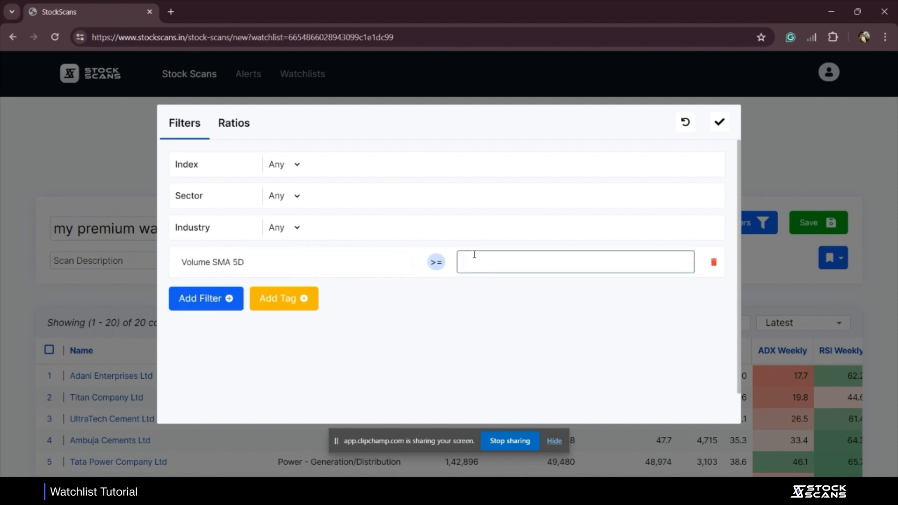
type("2* volum")
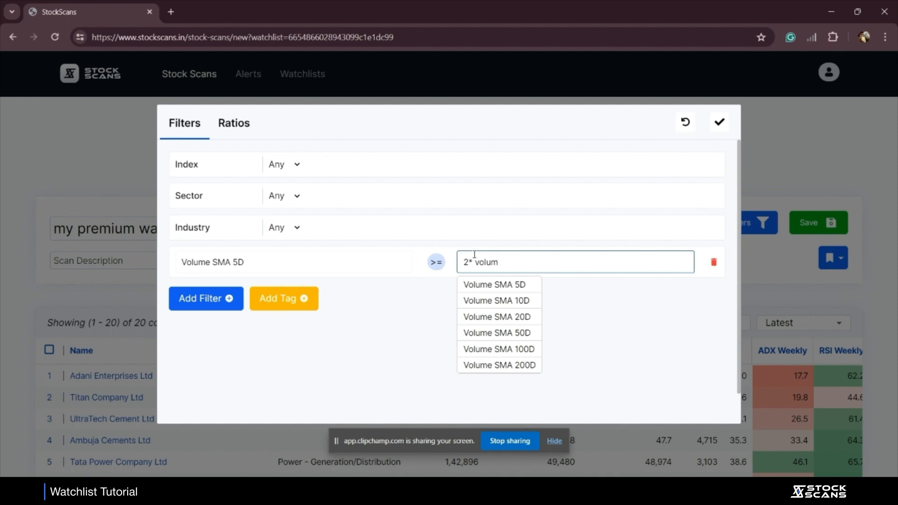
key("Down")
key("Down")
key("Down")
key("Down")
key("Down")
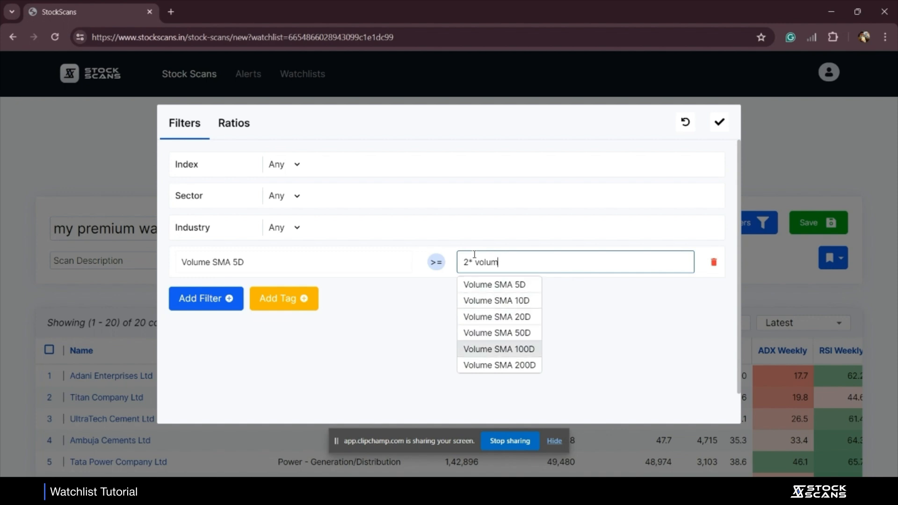
key("Return")
left_click(473, 346)
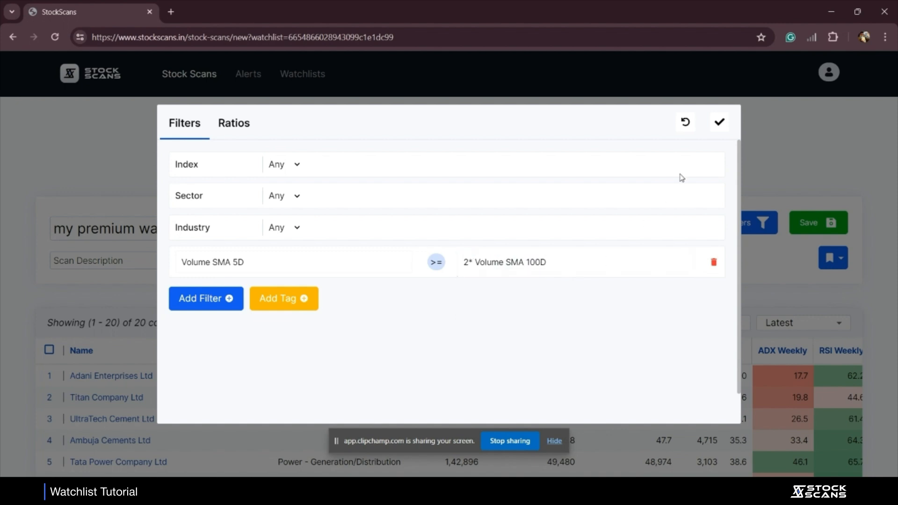
left_click(719, 122)
Review the scan results and the volume filter, and examine Wheels India Ltd's volume on its TradingView chart
scroll(497, 180, "down", 2)
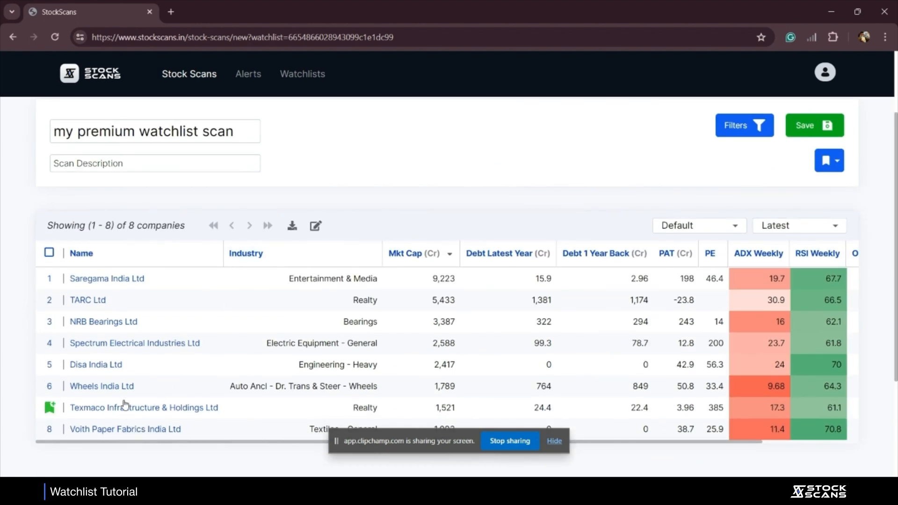
left_click(751, 133)
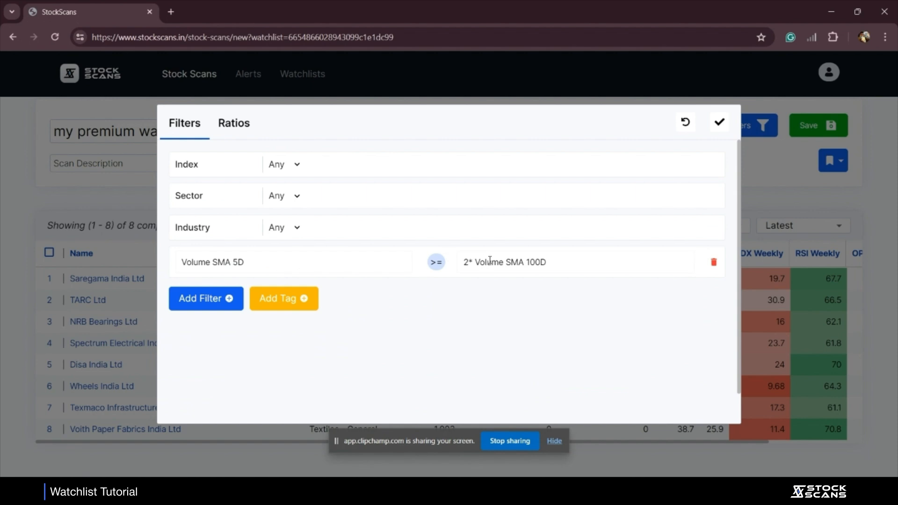
left_click(719, 123)
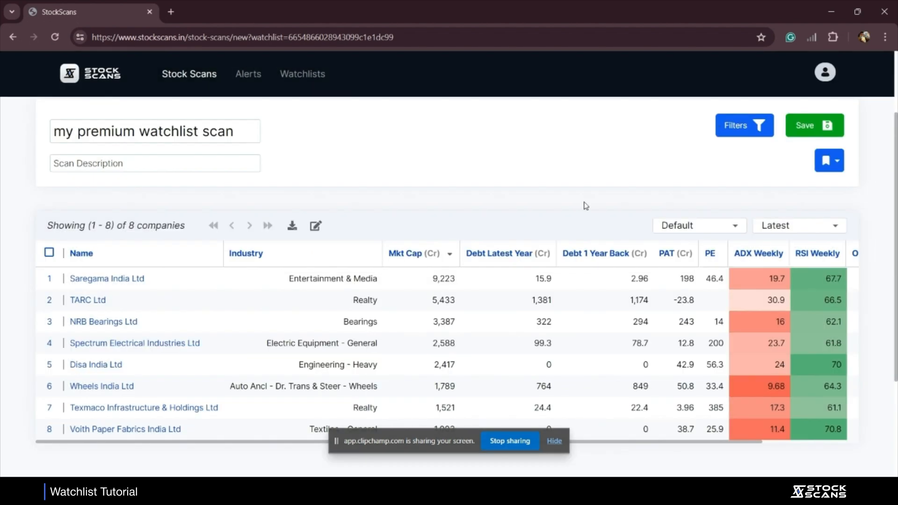
left_click(125, 388)
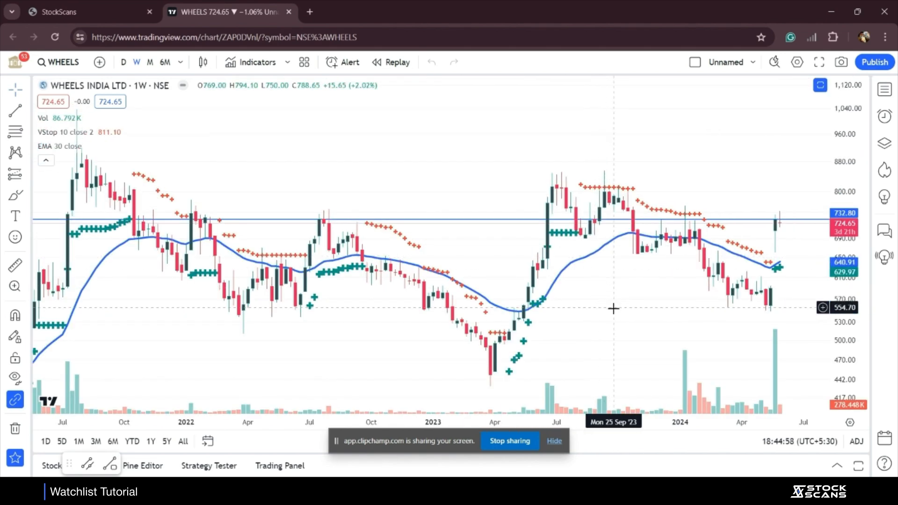
scroll(610, 333, "down", 1)
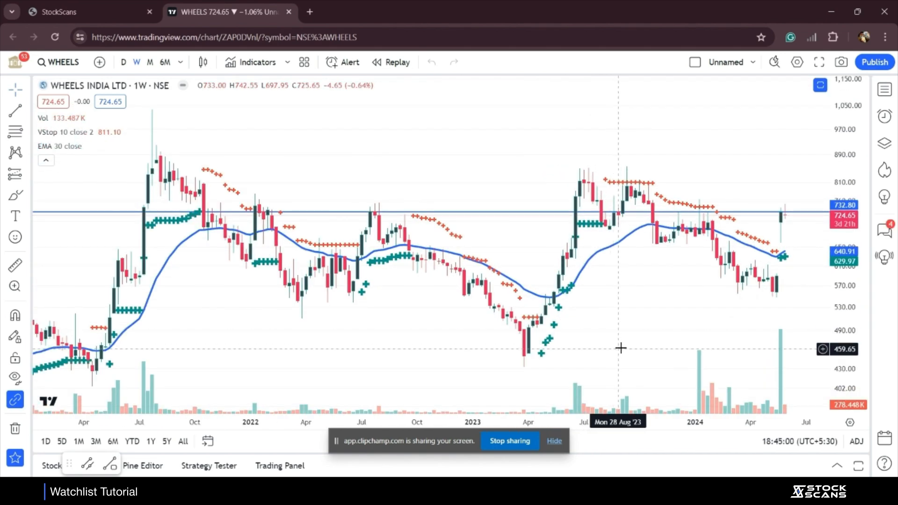
scroll(641, 327, "down", 2)
Return to StockScans, replace the volume filter with PAT Growth TTM >= 20, and apply it
left_click(95, 6)
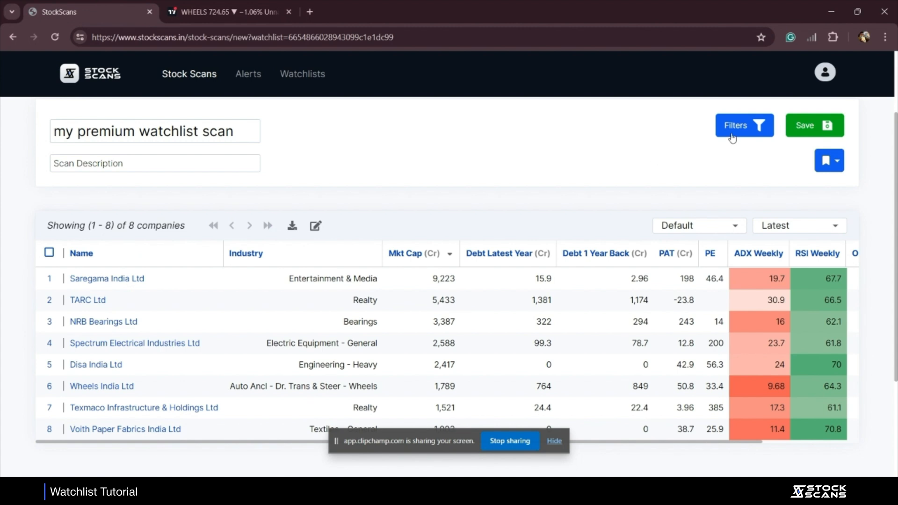
left_click(753, 135)
left_click(712, 262)
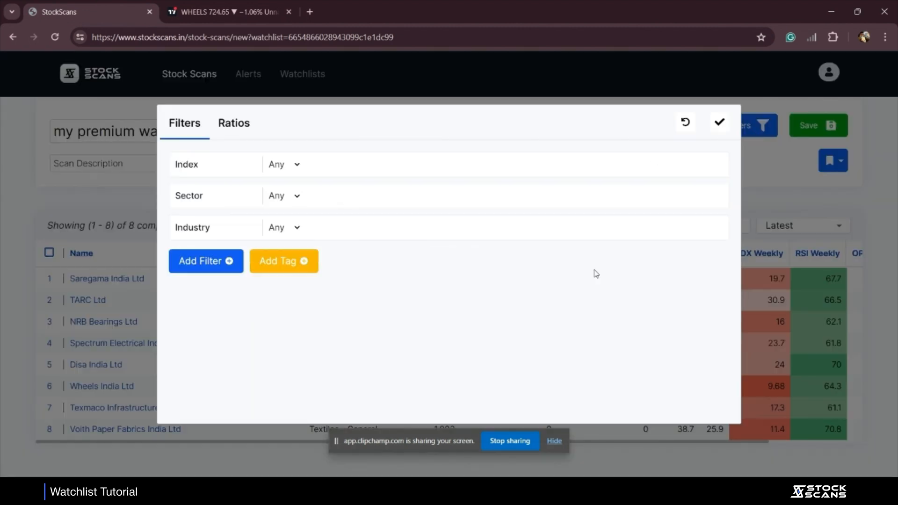
left_click(206, 270)
left_click(214, 257)
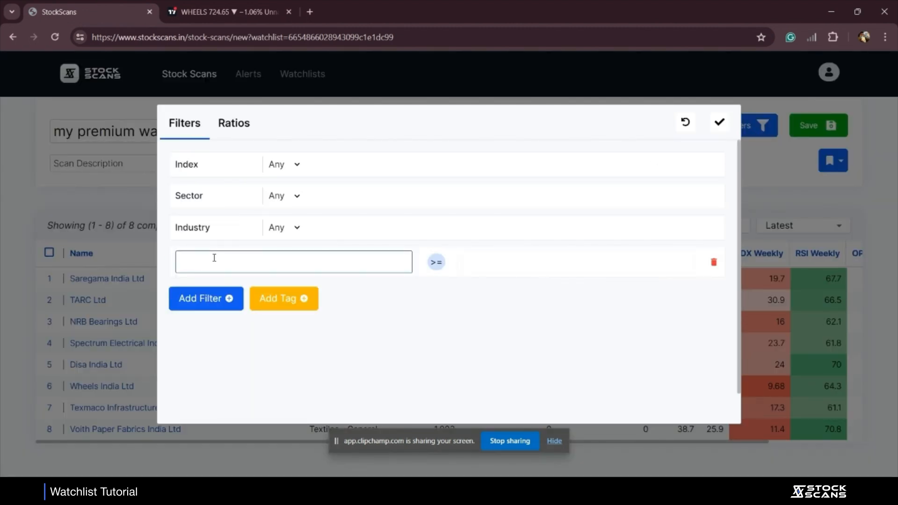
type("pat")
key("Down")
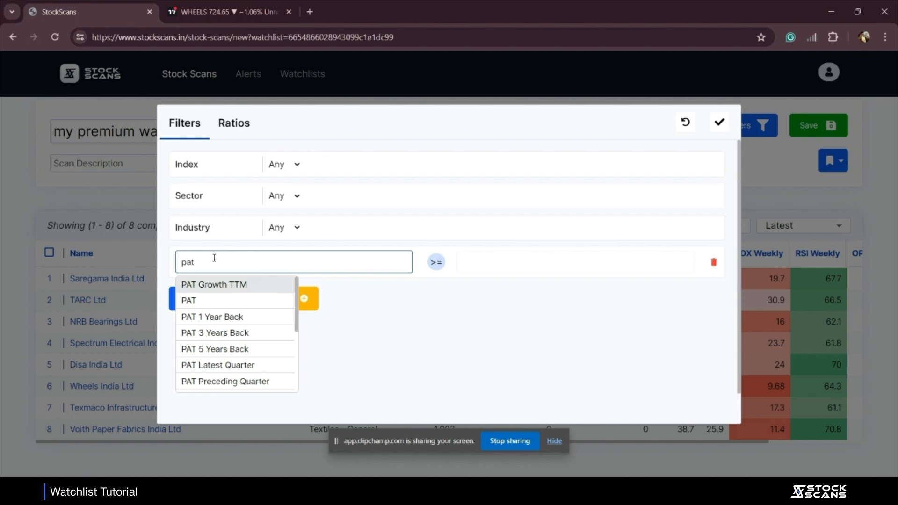
key("Return")
left_click(470, 258)
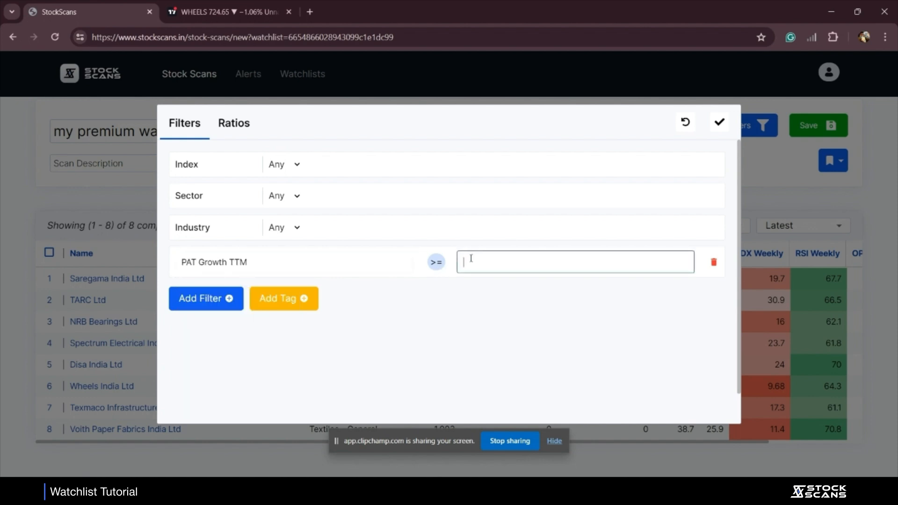
type("20")
left_click(444, 287)
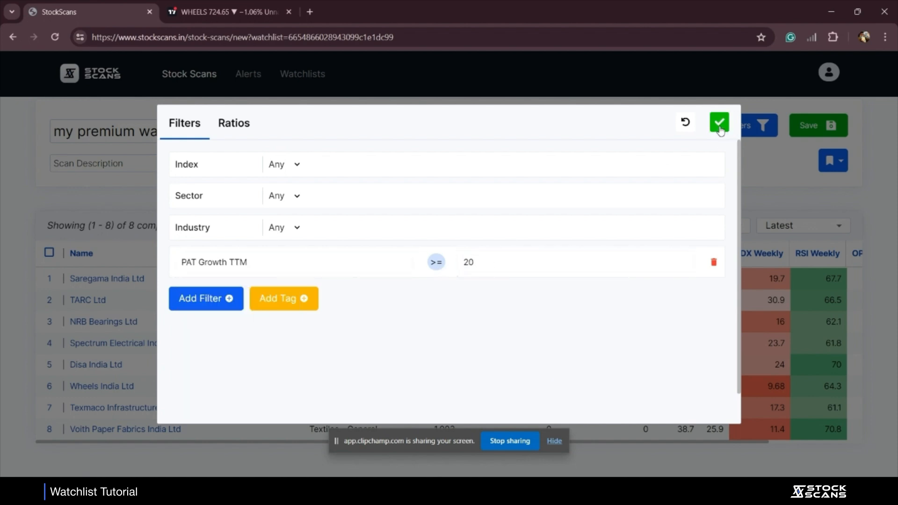
left_click(720, 130)
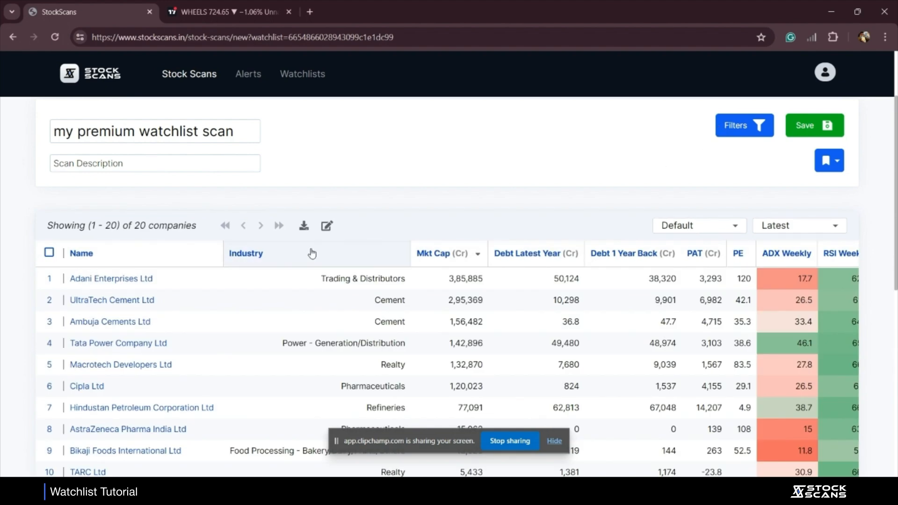
Review the results, add a second filter of RSI Weekly >= 45 to the scan, and apply it
scroll(201, 290, "down", 2)
scroll(206, 292, "up", 4)
left_click(721, 226)
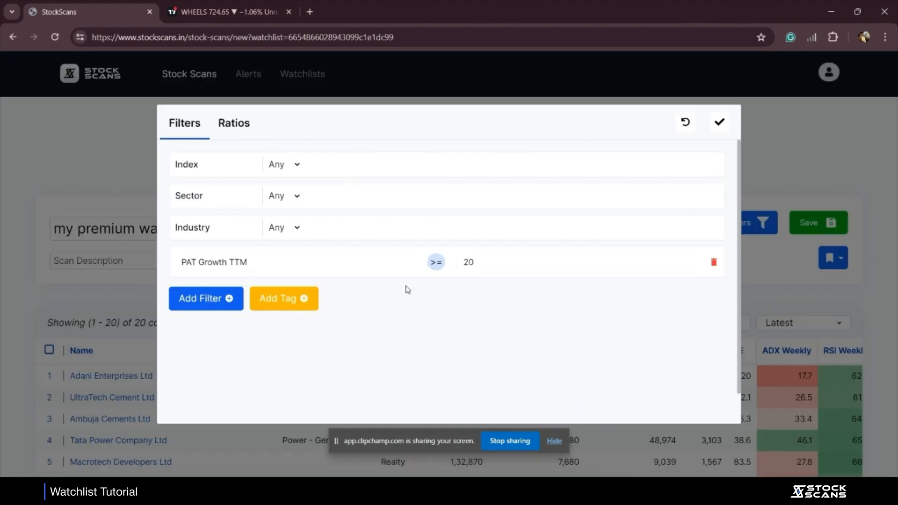
left_click(231, 299)
left_click(230, 272)
type("rsi")
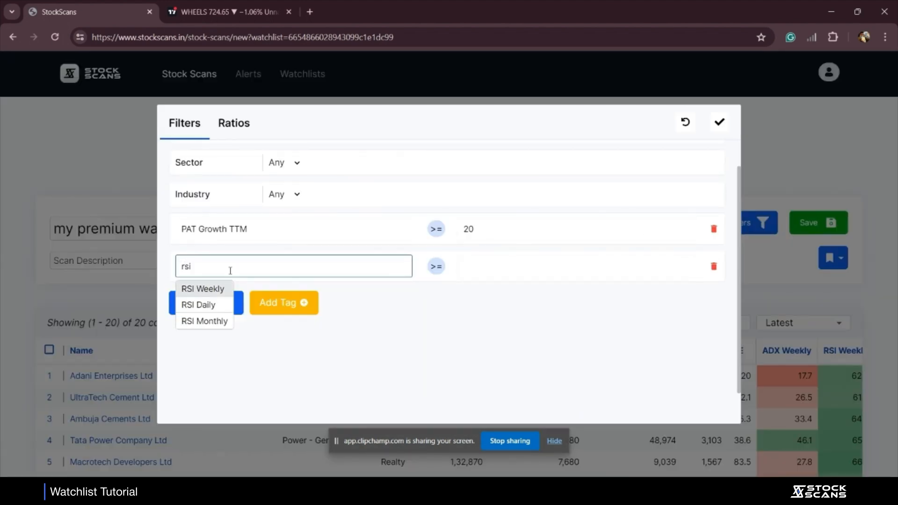
key("Return")
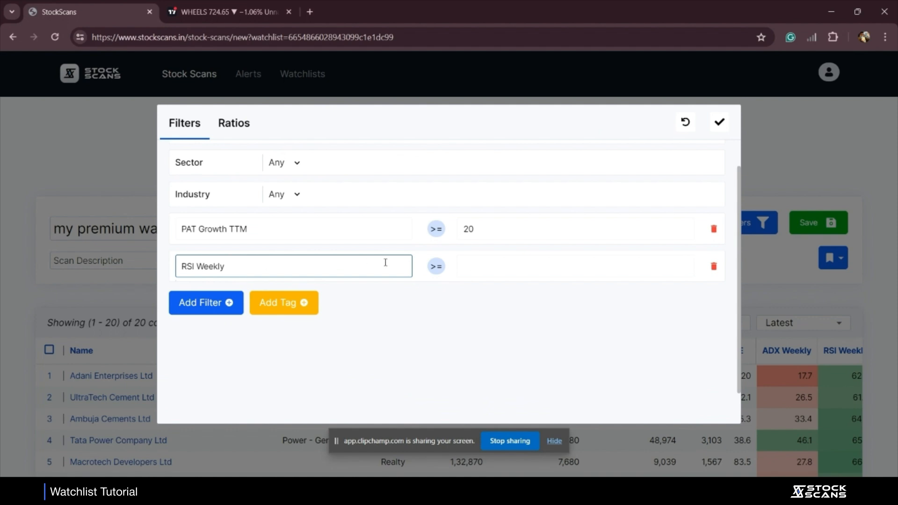
left_click(490, 269)
type("45")
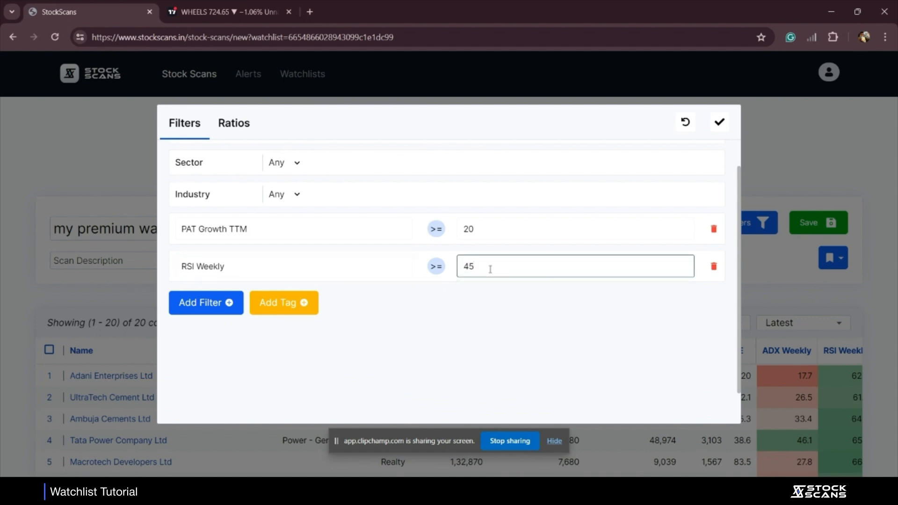
left_click(719, 122)
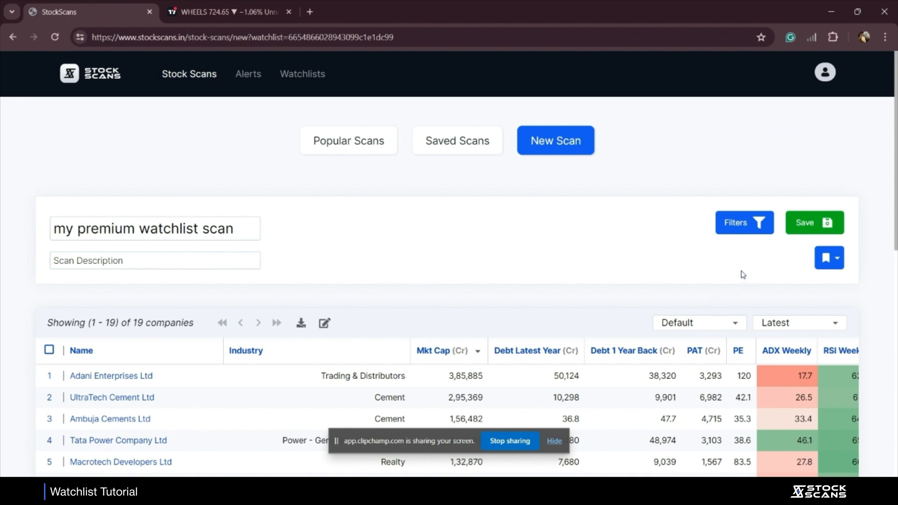
Recheck the PAT Growth TTM and RSI Weekly filters, and save the watchlist scan
left_click(754, 222)
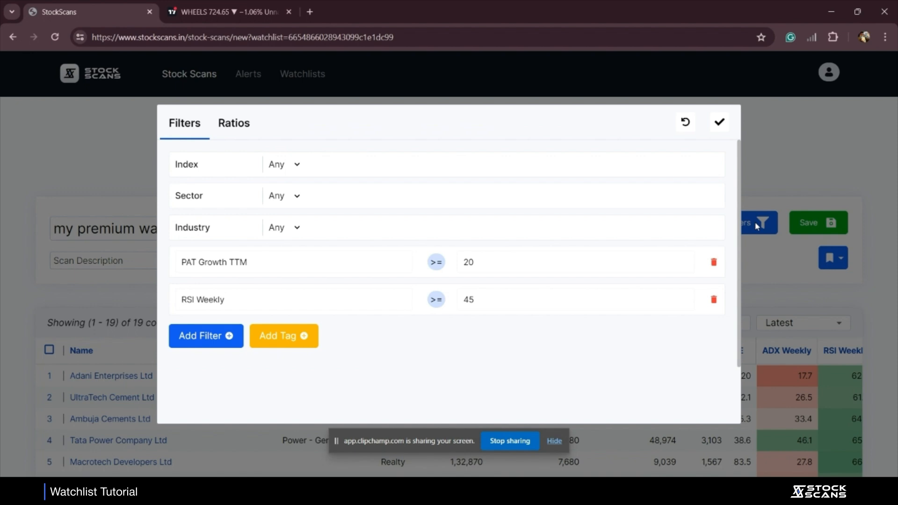
left_click(720, 127)
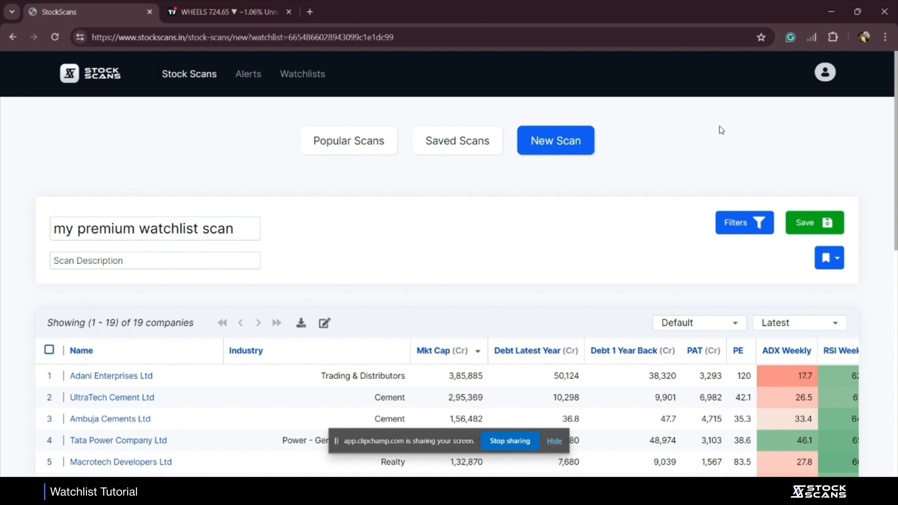
left_click(744, 228)
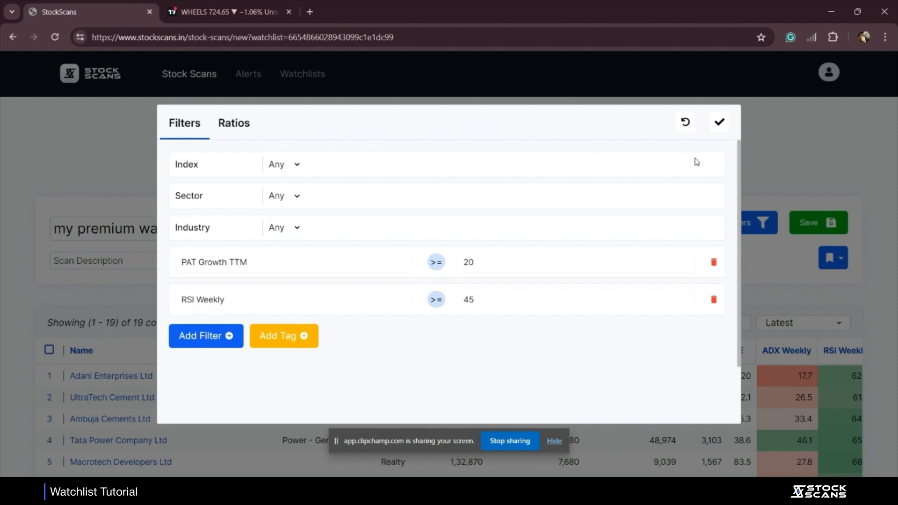
left_click(718, 122)
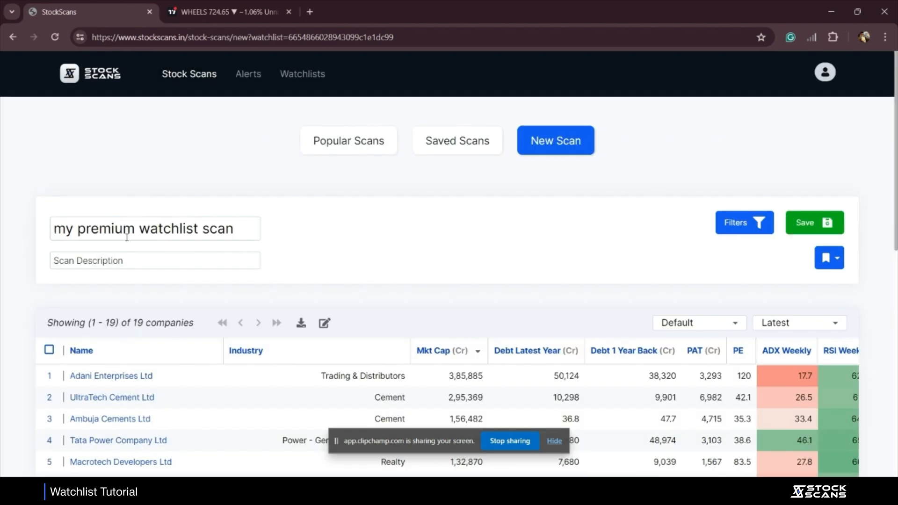
left_click(825, 231)
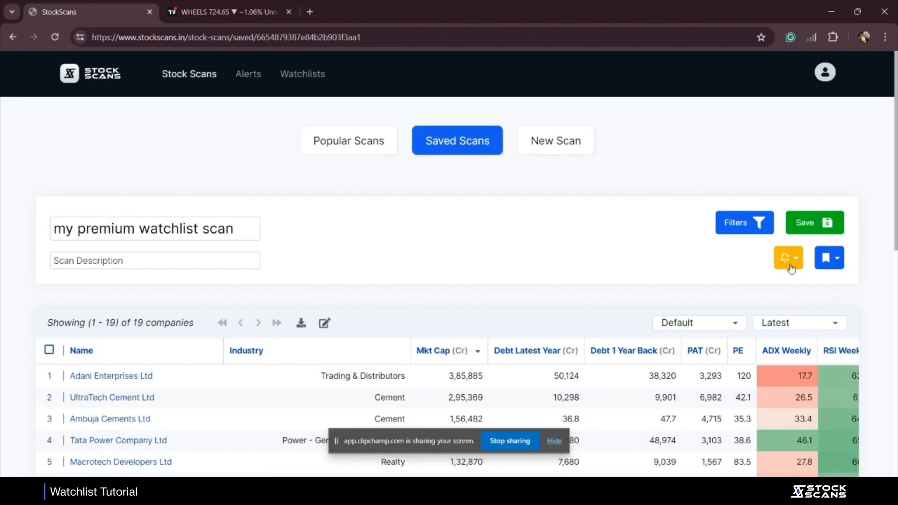
Check the saved scan's alert options and watchlist selection, and open a new blank scan
left_click(791, 264)
left_click(790, 286)
left_click(826, 260)
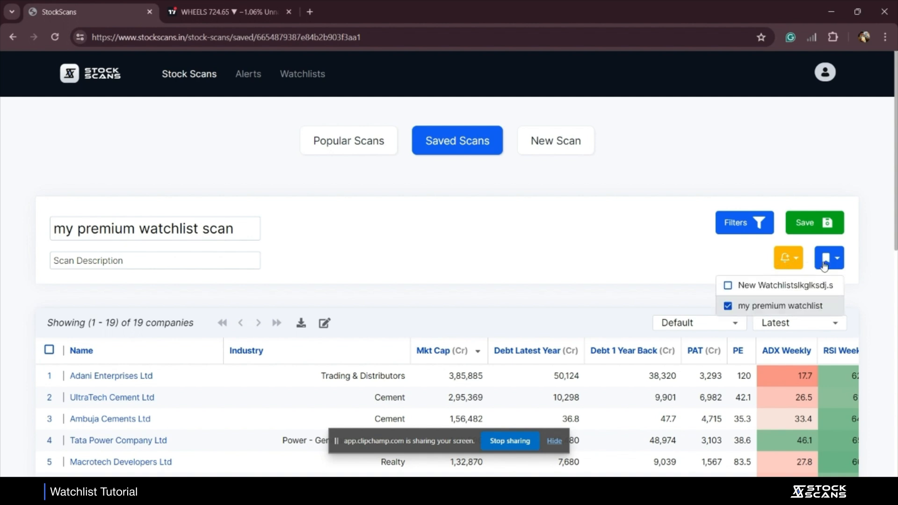
left_click(695, 284)
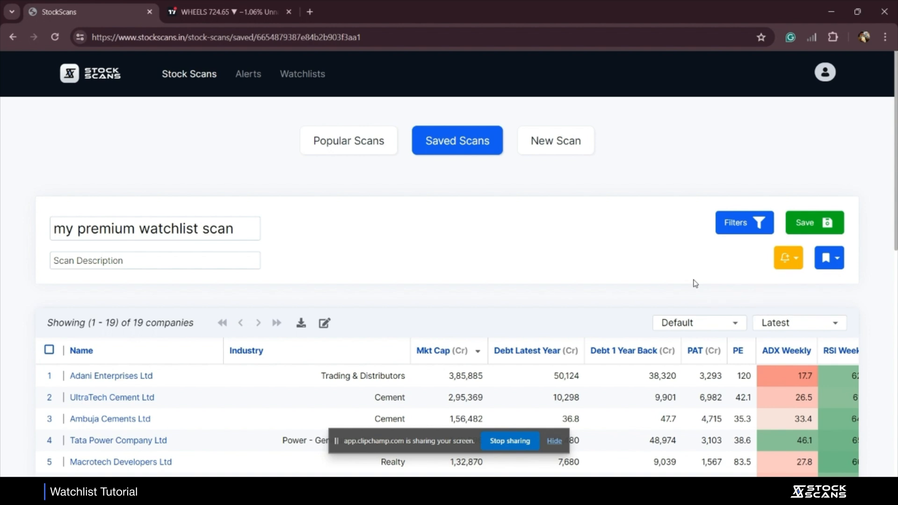
left_click(551, 141)
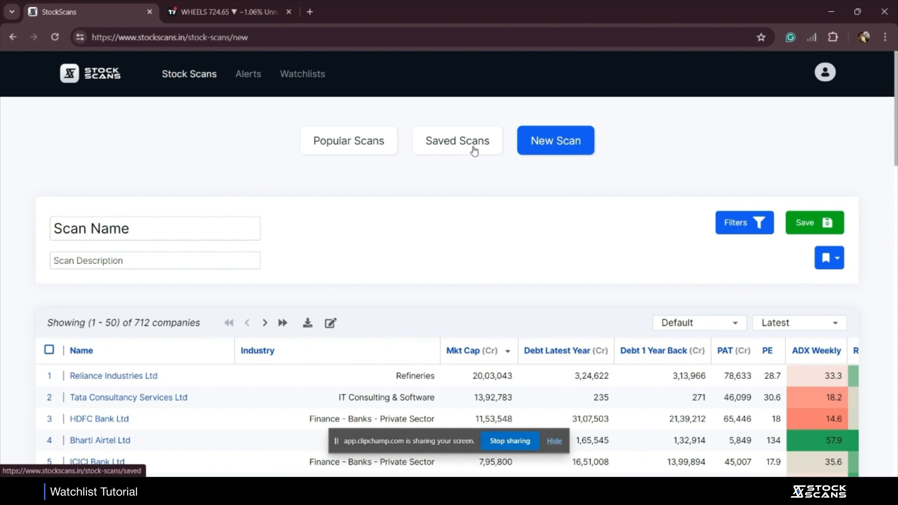
Combine the popular technical scans Cyclone and The Consolidators to list the companies that match both
left_click(327, 142)
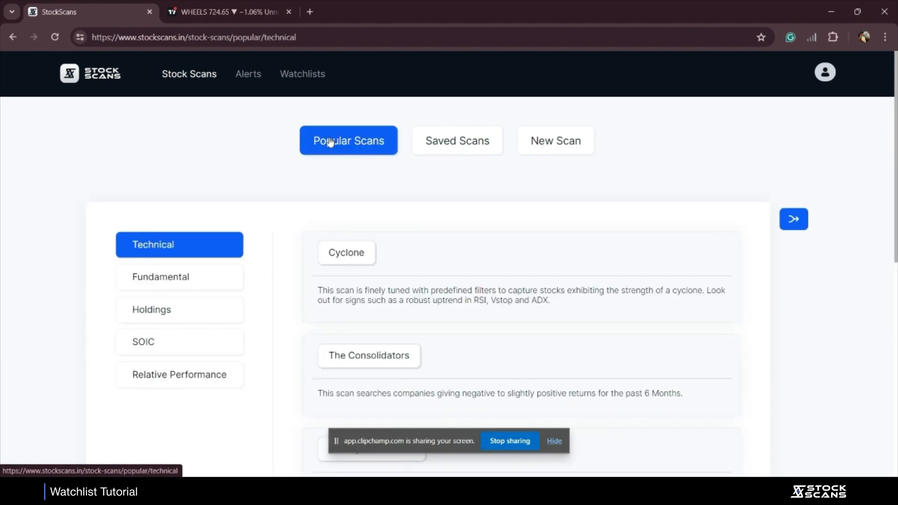
left_click(794, 219)
left_click(294, 257)
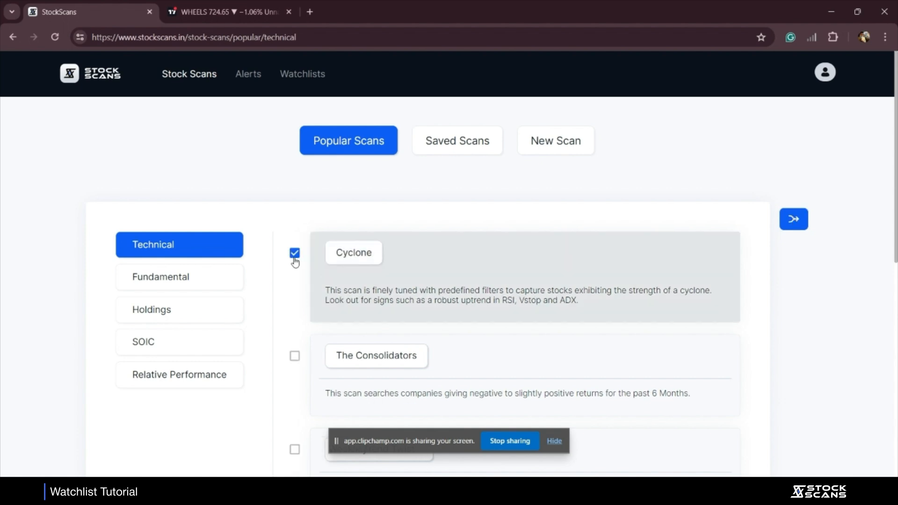
scroll(313, 280, "down", 2)
left_click(295, 260)
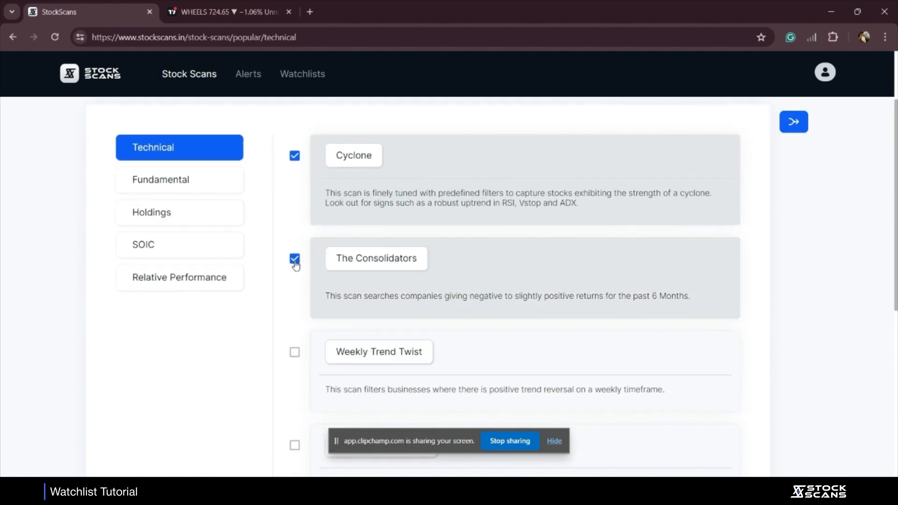
left_click(793, 123)
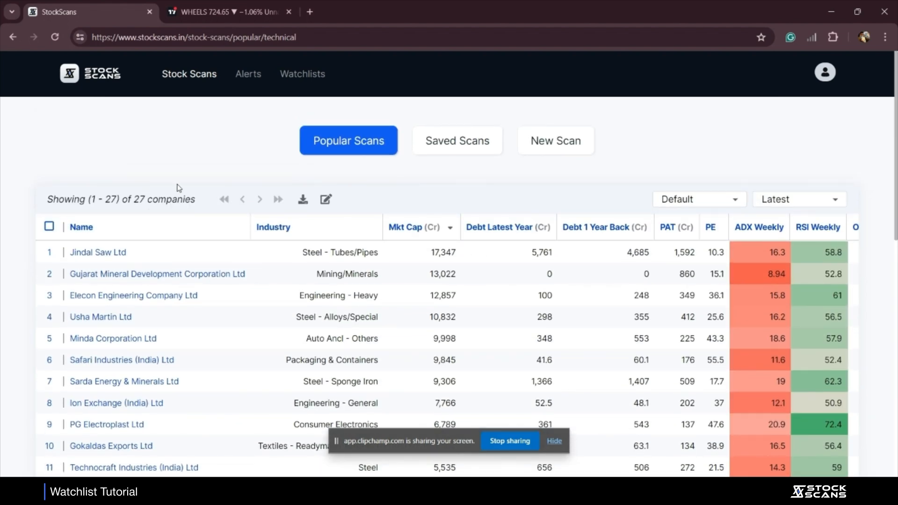
Return to the popular scans, open Cyclone, and inspect its filter criteria
left_click(360, 151)
left_click(340, 260)
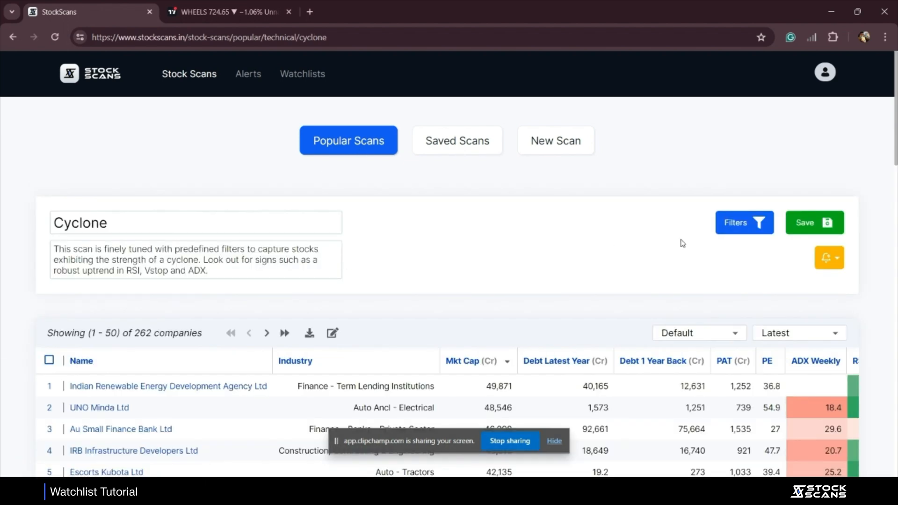
left_click(742, 223)
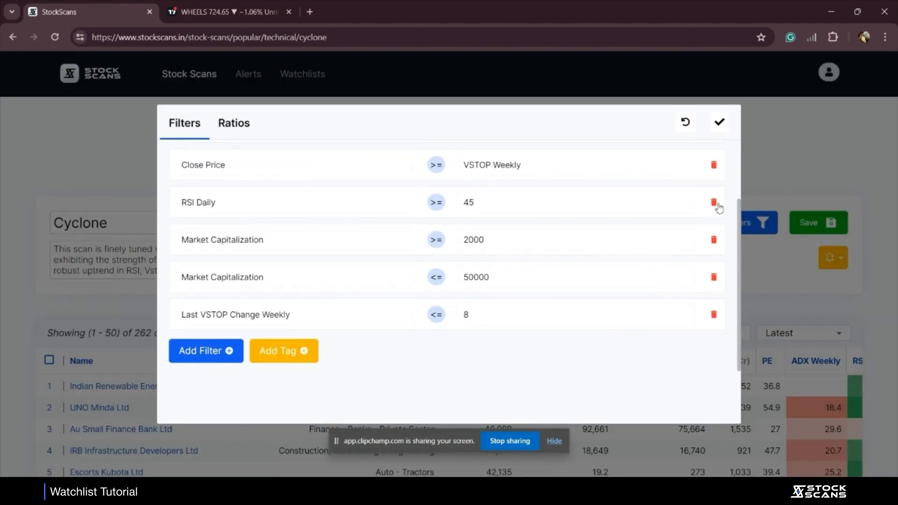
left_click(719, 122)
Open The Consolidators from the popular technical scans and review its filter criteria
left_click(360, 147)
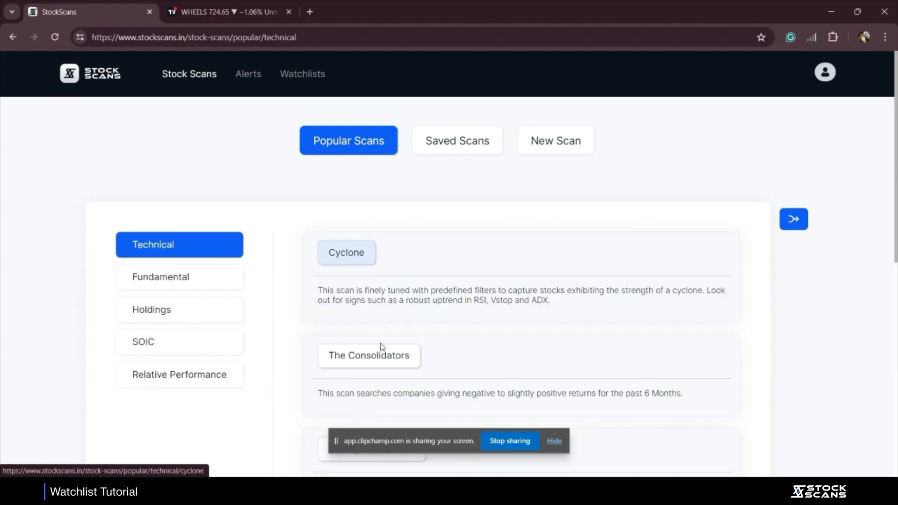
left_click(367, 355)
left_click(728, 229)
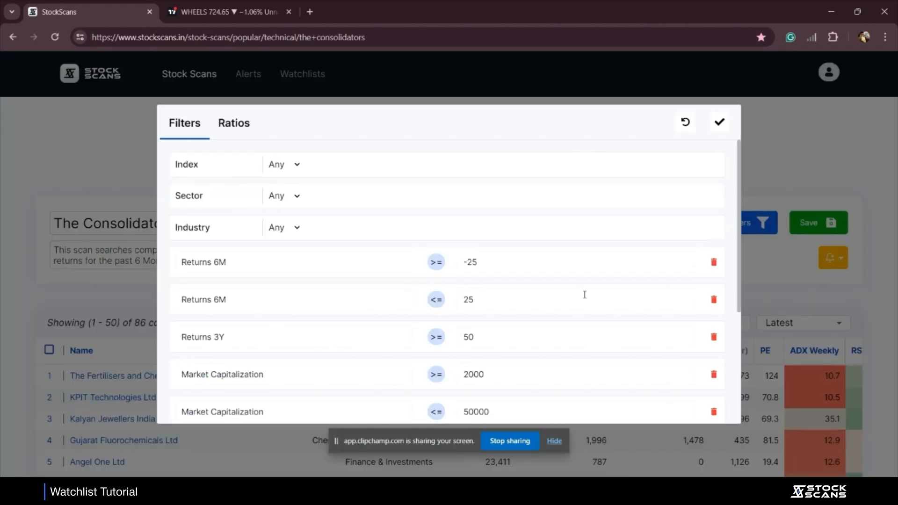
scroll(585, 295, "down", 3)
scroll(531, 310, "up", 3)
left_click(722, 125)
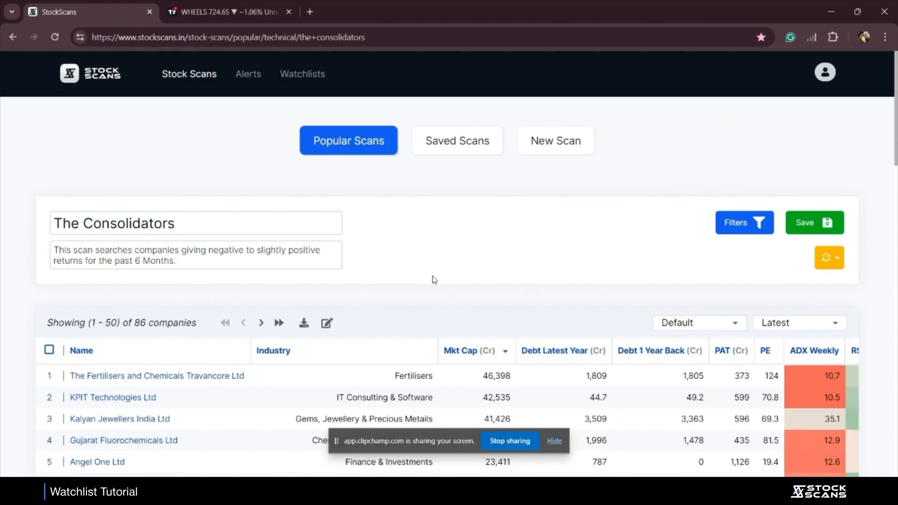
Return to the popular technical scans and run the merge of Cyclone and The Consolidators again
left_click(349, 142)
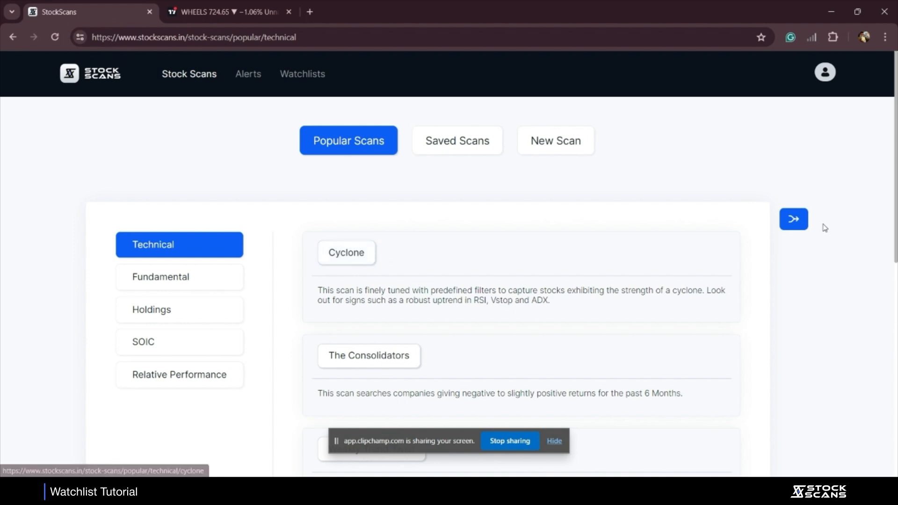
left_click(794, 220)
left_click(294, 253)
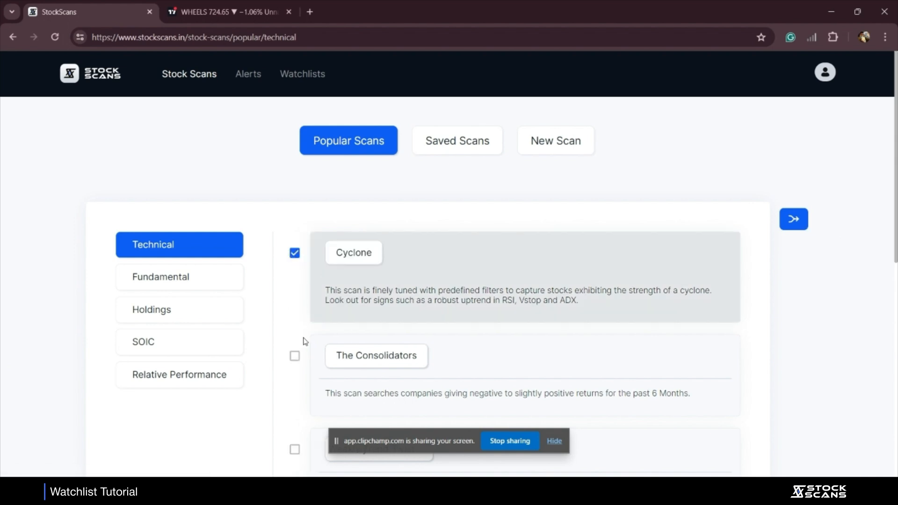
left_click(295, 357)
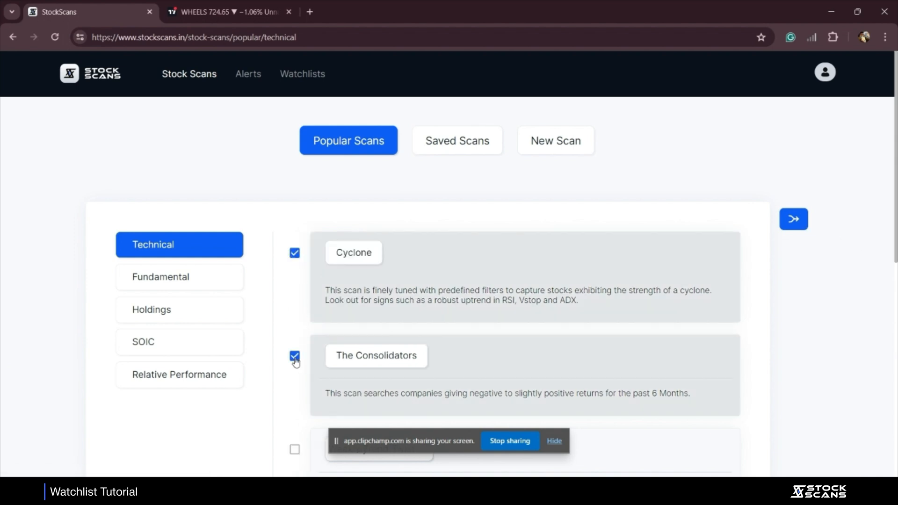
left_click(803, 222)
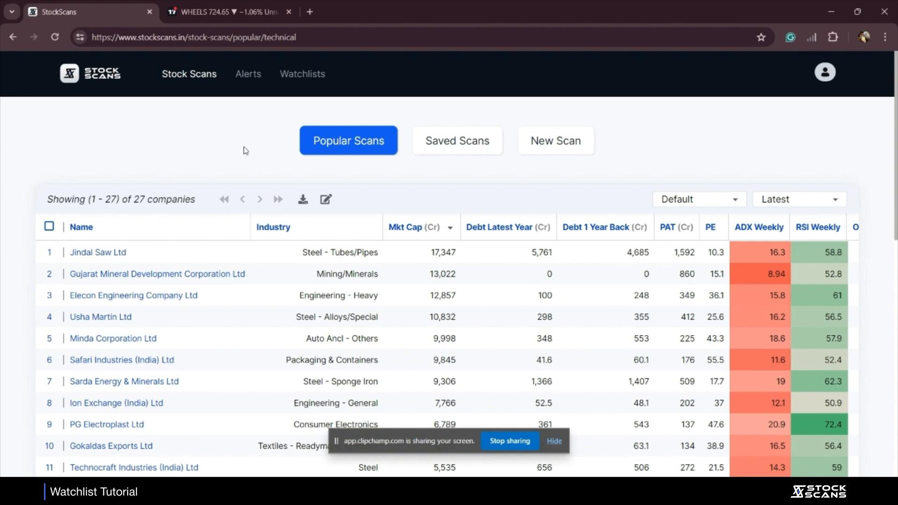
Merge the popular technical scans Weekly Trend Twist and Monthly Trend Twist to list their common companies
left_click(323, 143)
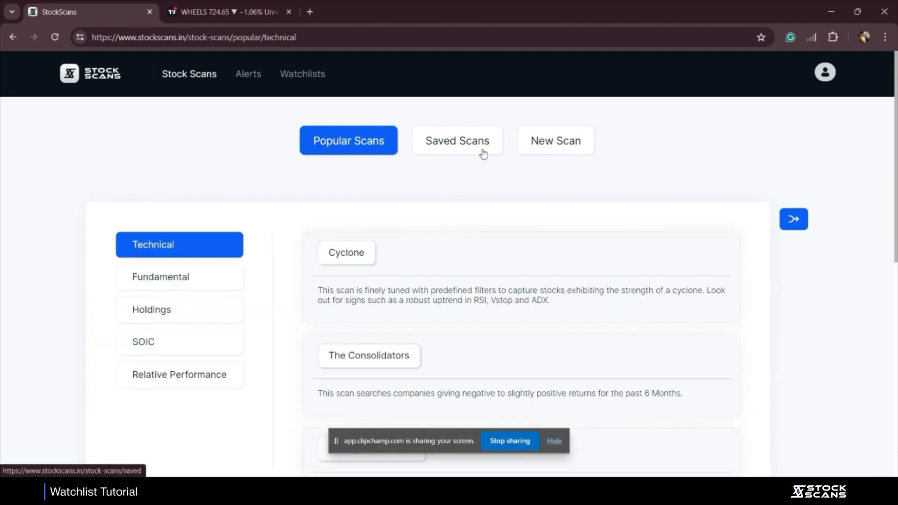
left_click(799, 220)
scroll(279, 321, "down", 4)
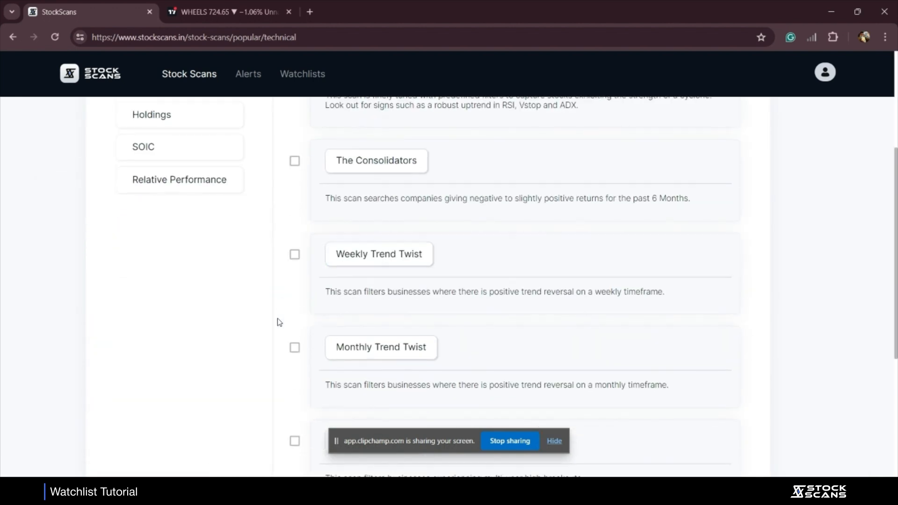
left_click(295, 255)
left_click(295, 348)
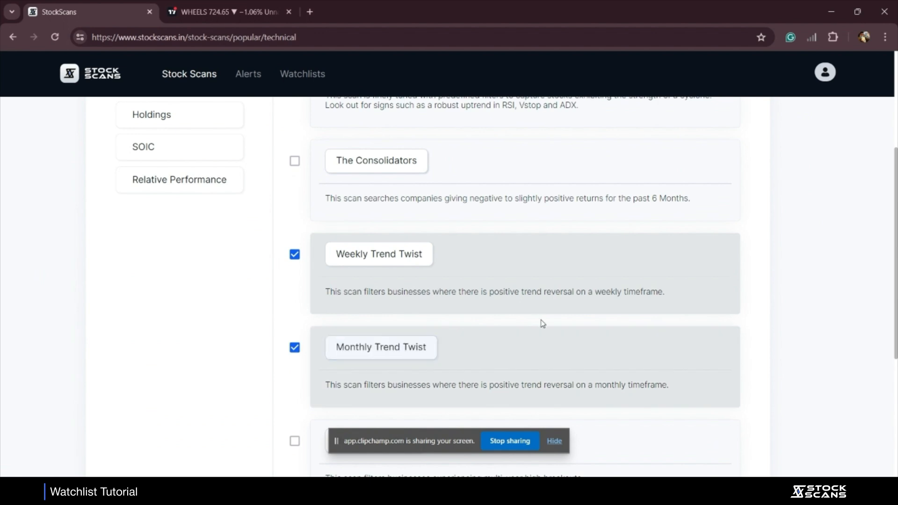
scroll(539, 320, "up", 4)
left_click(793, 217)
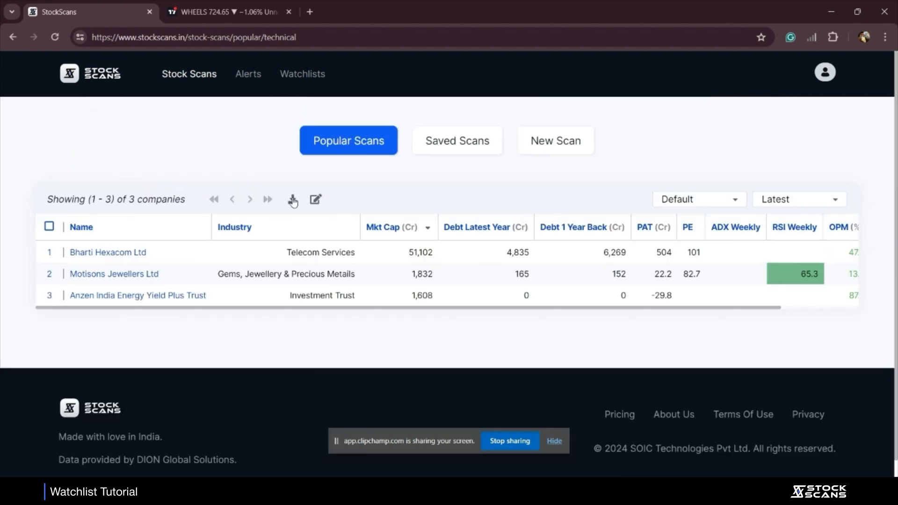
Merge the popular technical scans The Consolidators and Weekly Trend Twist to list their common companies
left_click(328, 140)
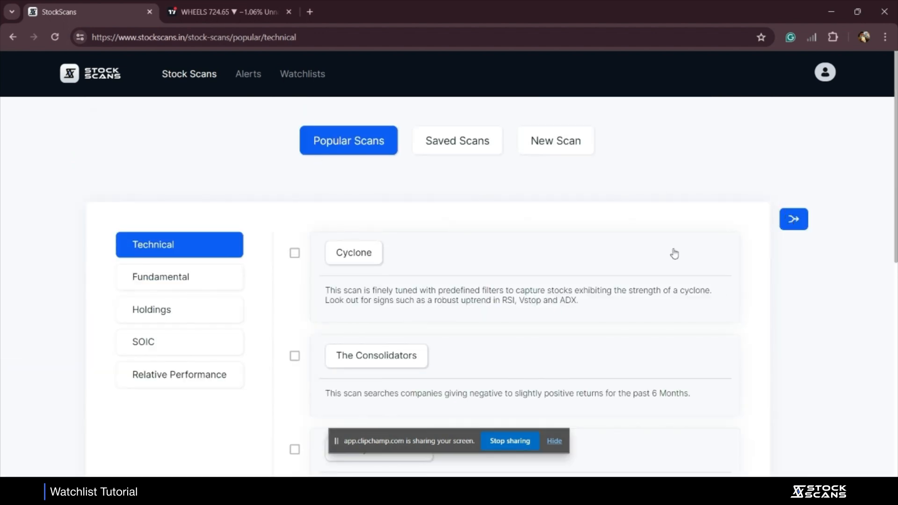
scroll(303, 332, "down", 2)
left_click(296, 264)
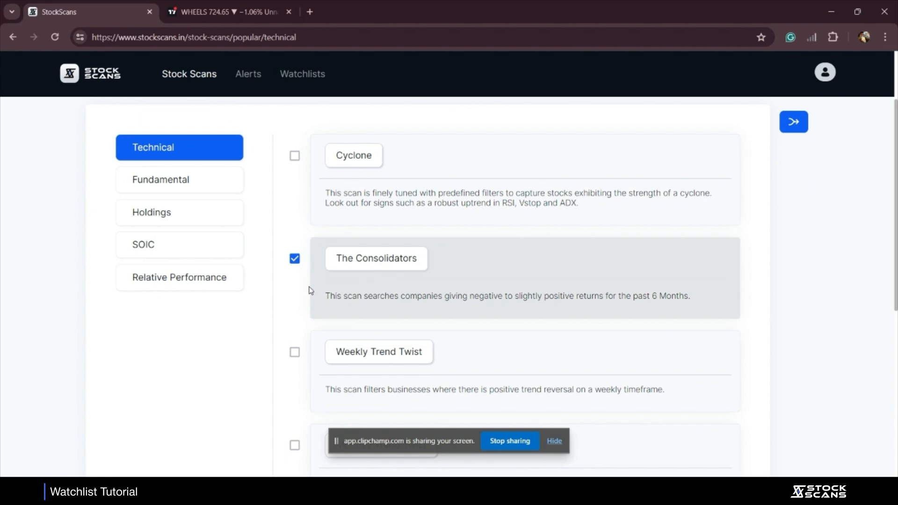
scroll(311, 291, "down", 4)
scroll(301, 292, "up", 4)
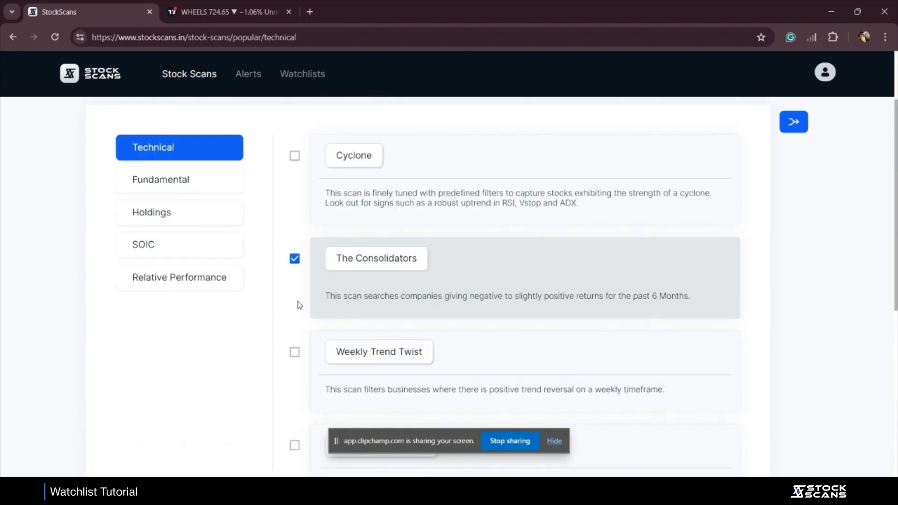
left_click(295, 352)
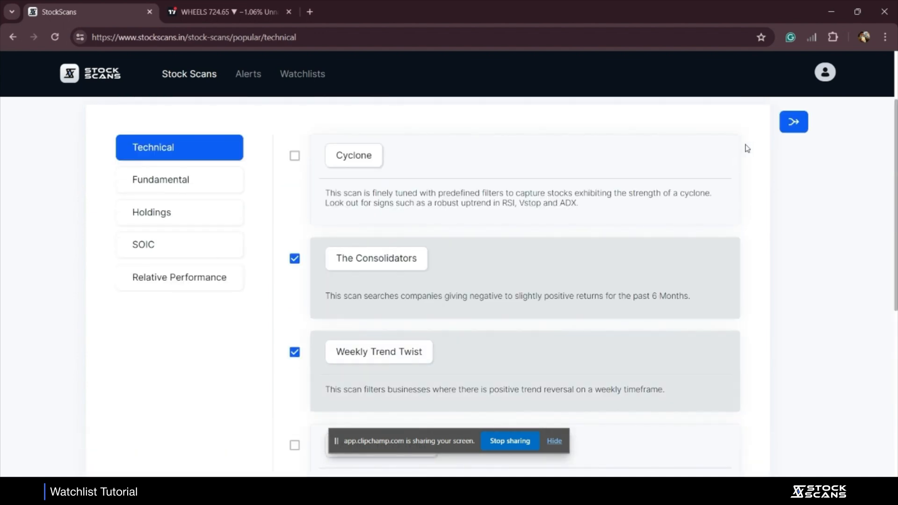
left_click(790, 122)
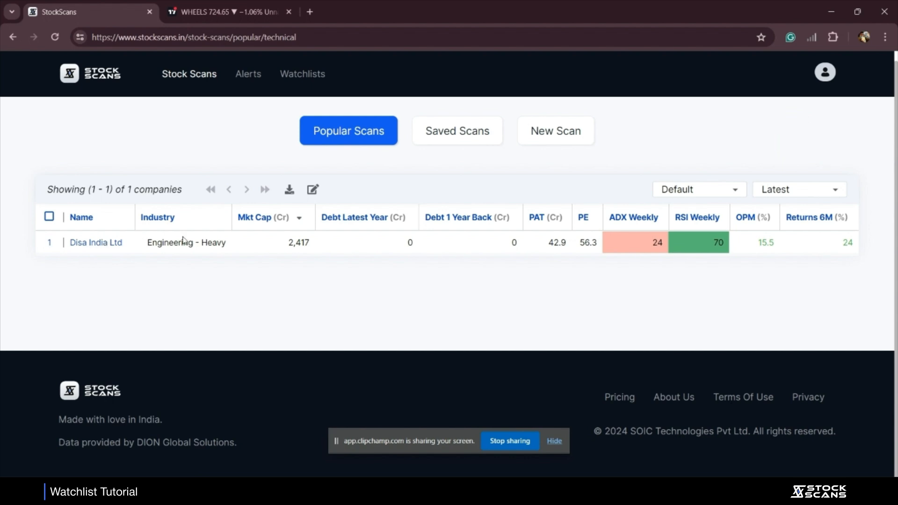
Look over the popular technical scans, the new scan page and the Alerts section, and return to Stock Scans
left_click(354, 153)
scroll(432, 354, "down", 4)
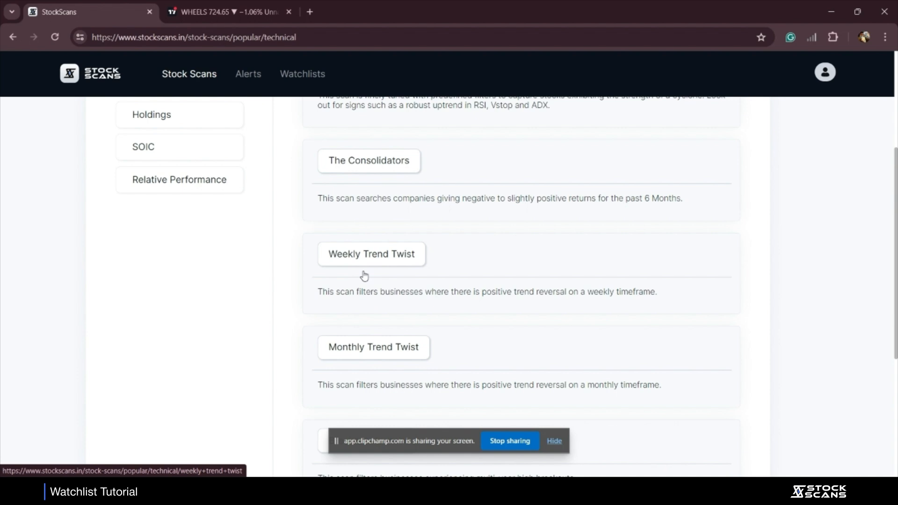
scroll(364, 276, "up", 4)
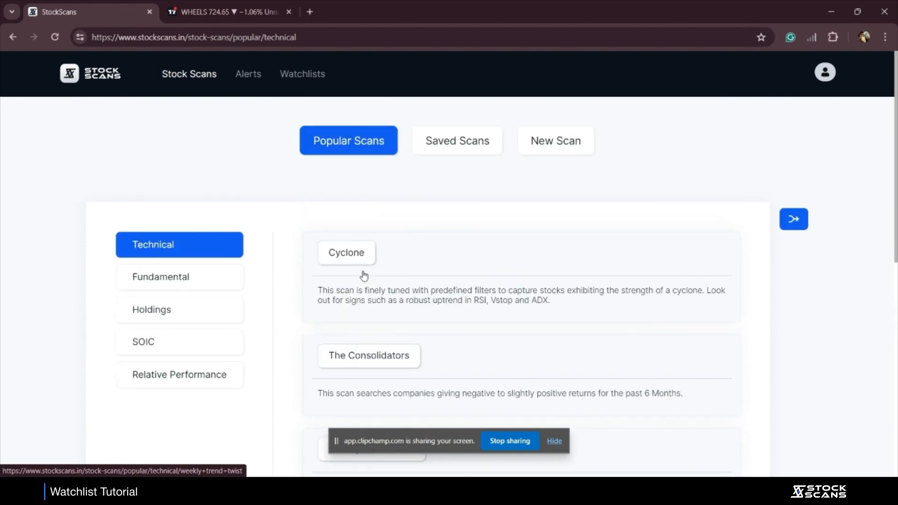
left_click(546, 155)
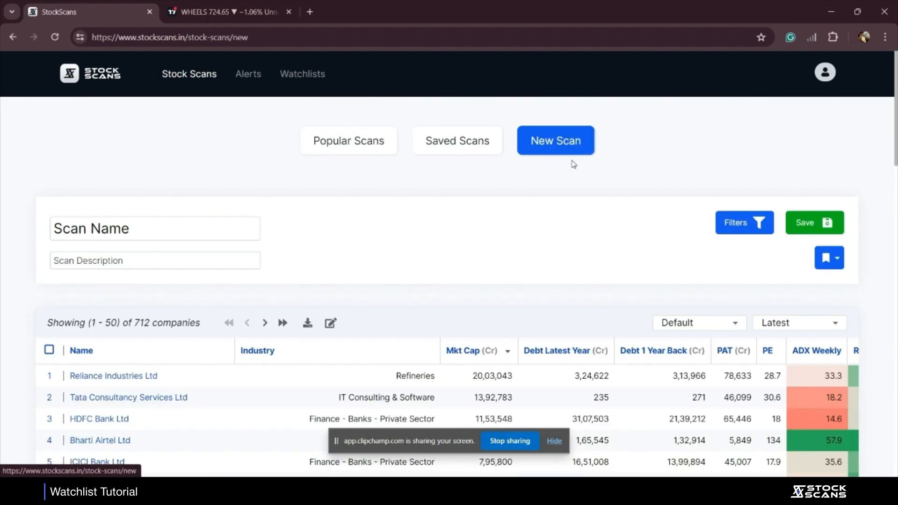
left_click(249, 74)
left_click(206, 77)
Start a new scan, delete its default Market Capitalization filter, and apply the change
left_click(554, 143)
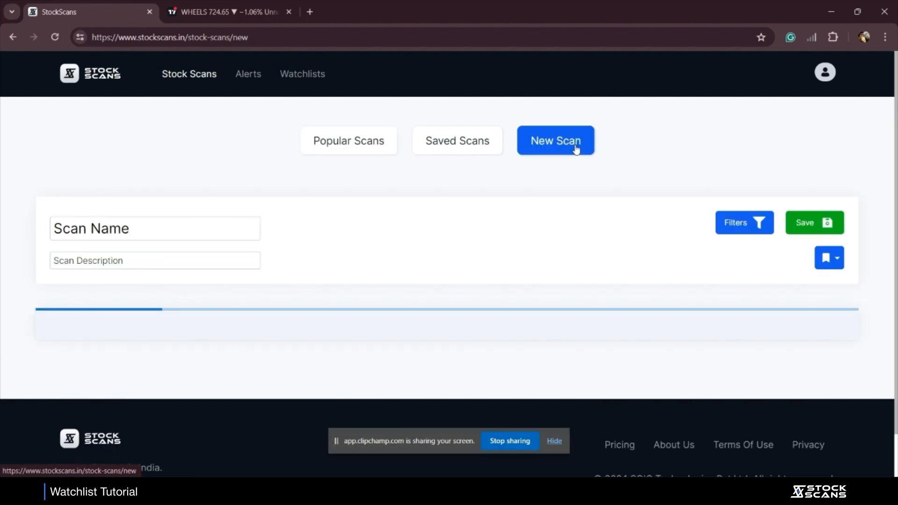
left_click(722, 222)
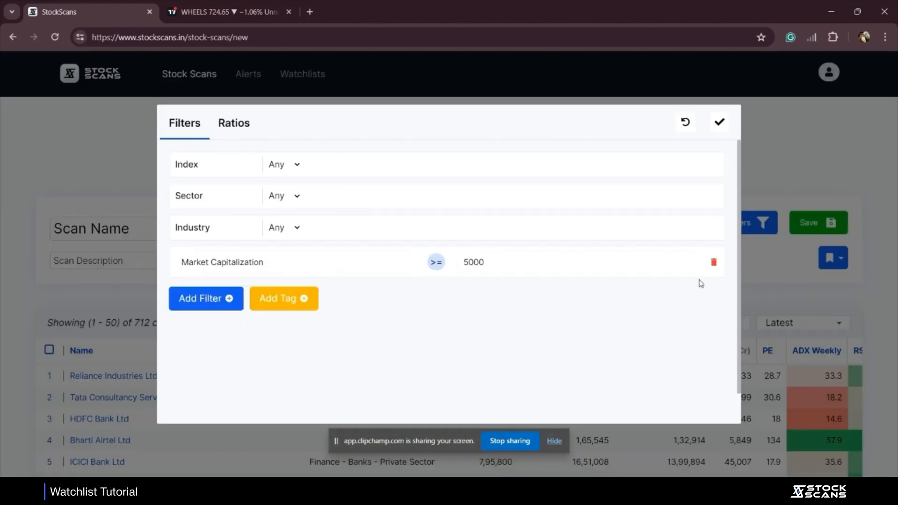
left_click(713, 262)
left_click(718, 122)
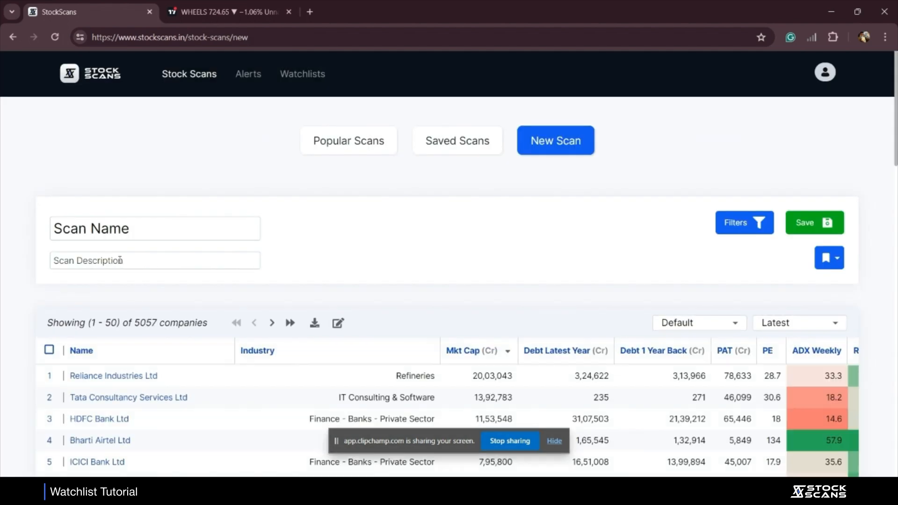
Name the new scan "badiya scan"
triple_click(150, 224)
key("BackSpace")
type("ba")
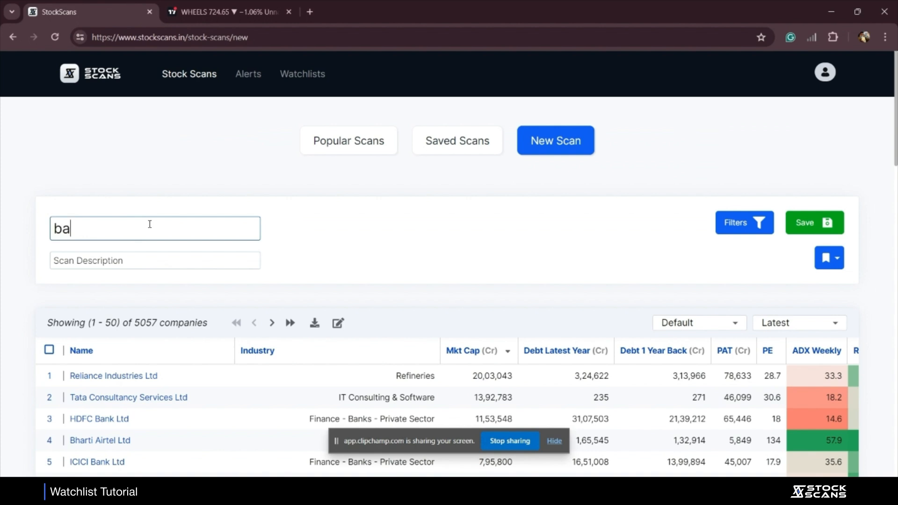
type("diya scan")
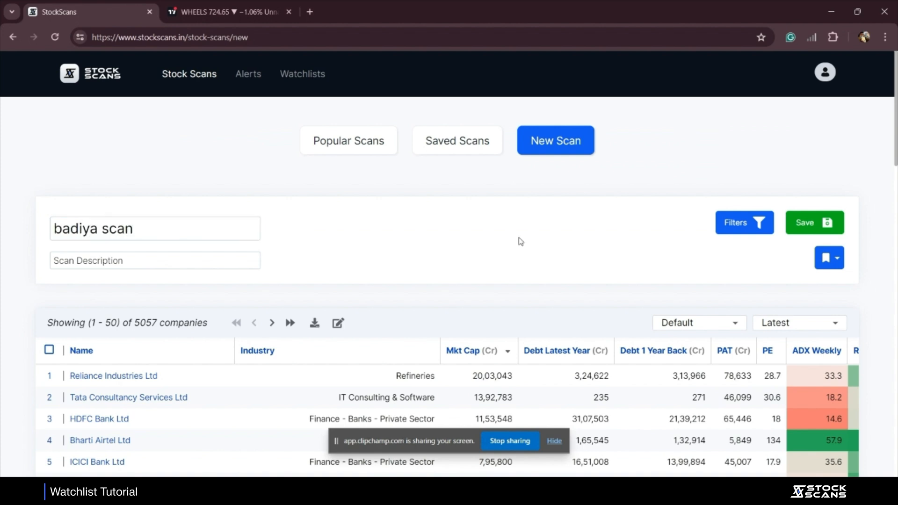
Add a filter to the scan requiring Close Price >= VSTOP Weekly
left_click(729, 228)
left_click(217, 277)
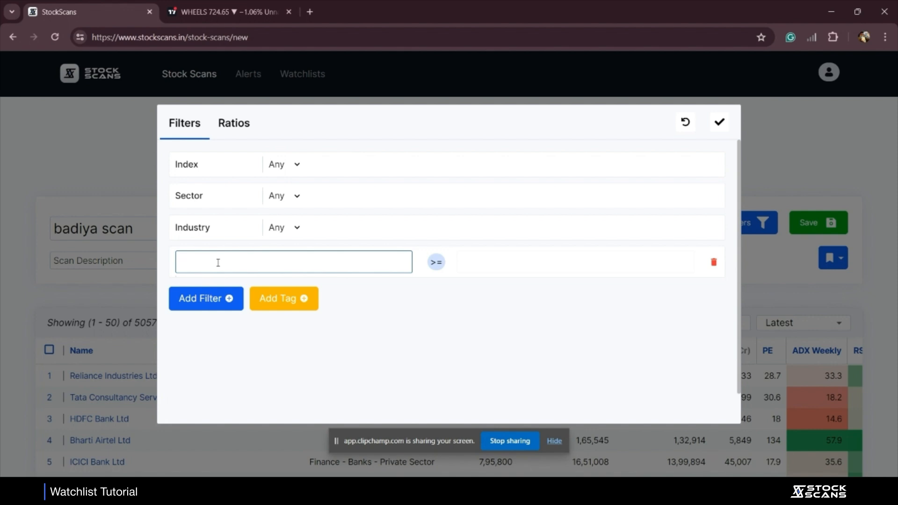
type("close")
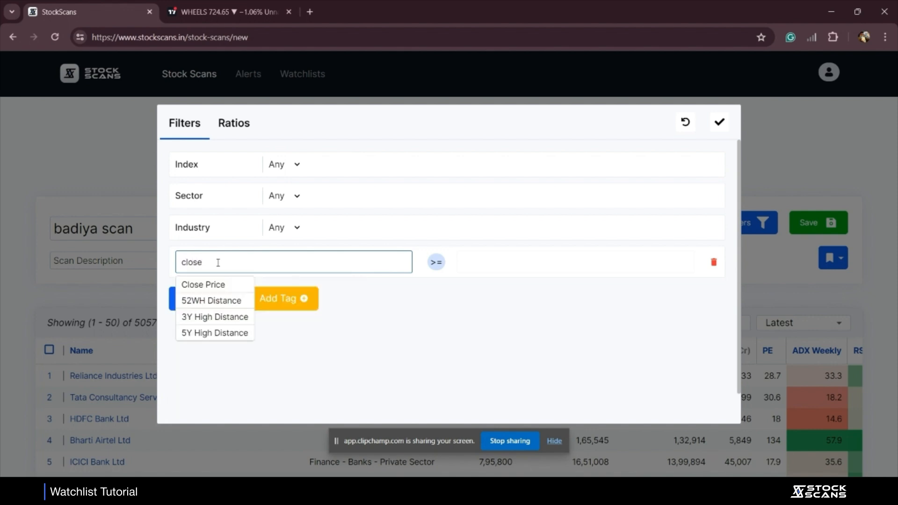
key("Return")
left_click(494, 266)
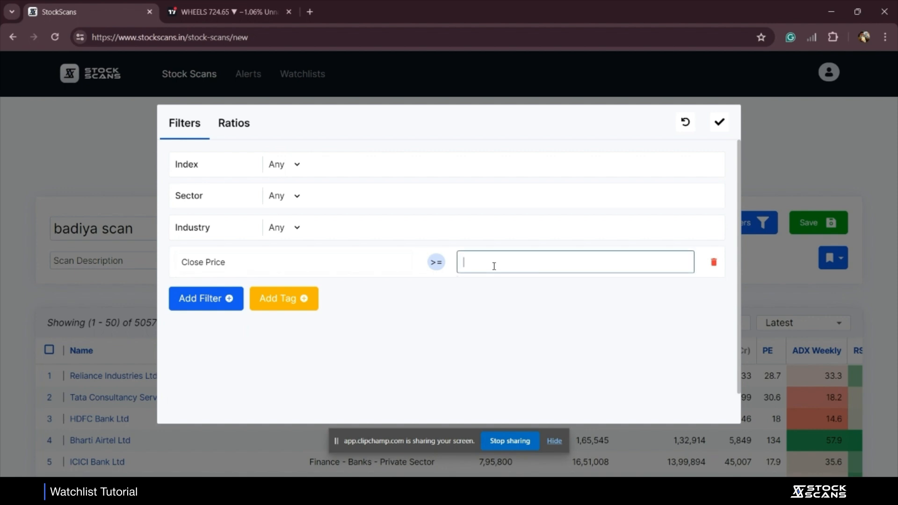
type("vstop")
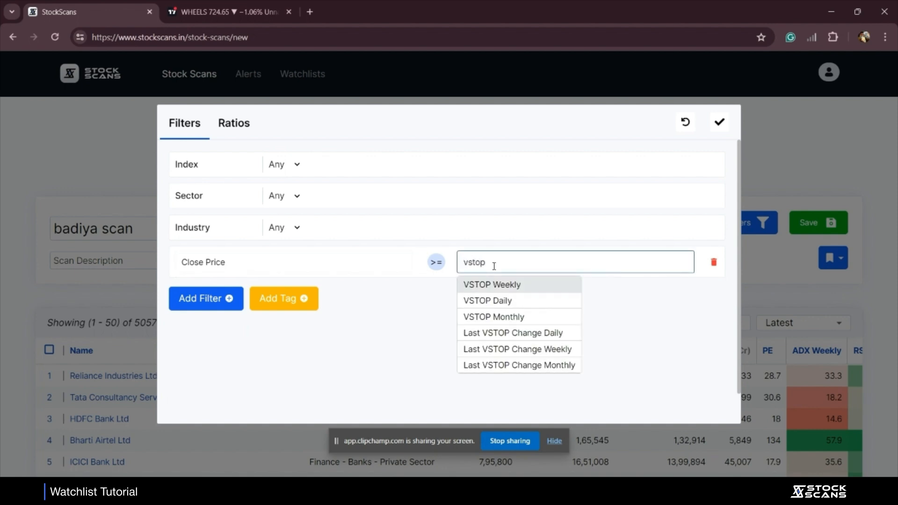
key("Return")
Add a filter requiring Volume SMA 10D >= 3* Volume SMA 200D and apply it to the scan
left_click(228, 298)
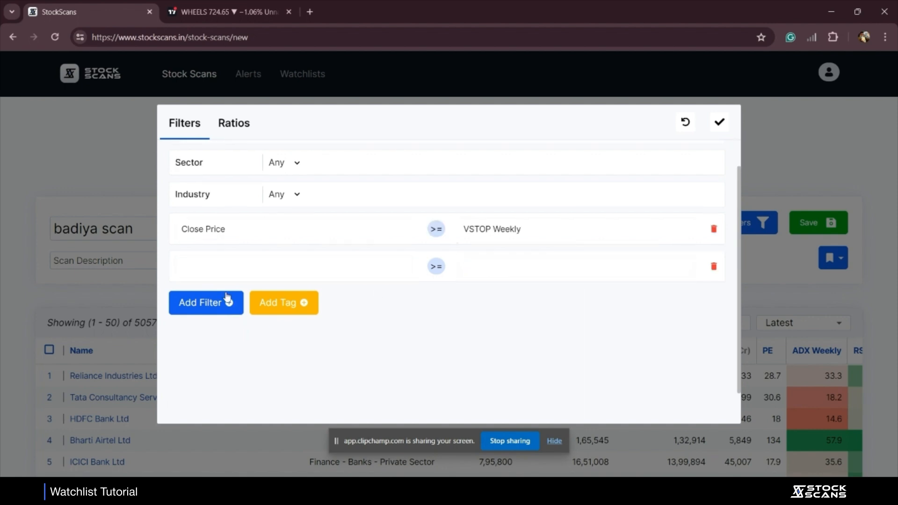
left_click(203, 266)
type("volu")
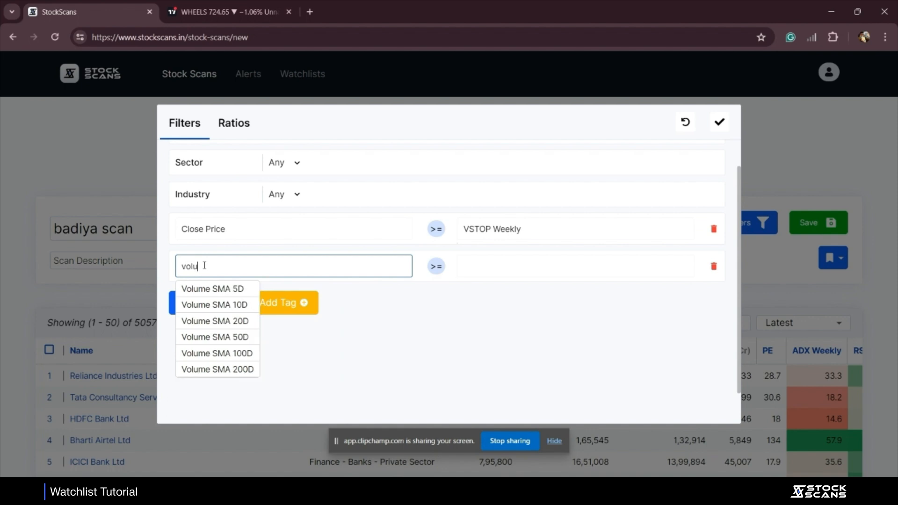
type("m")
key("Down")
key("Down")
key("Return")
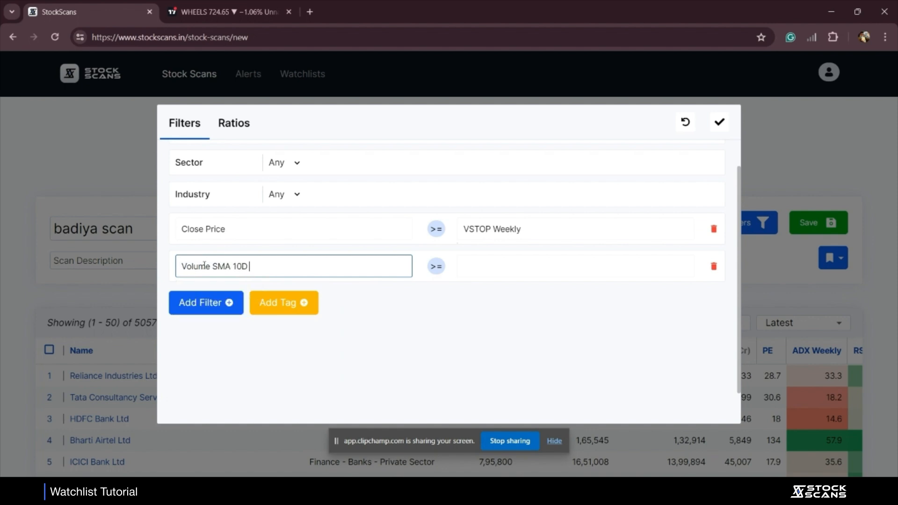
left_click(492, 268)
type("3")
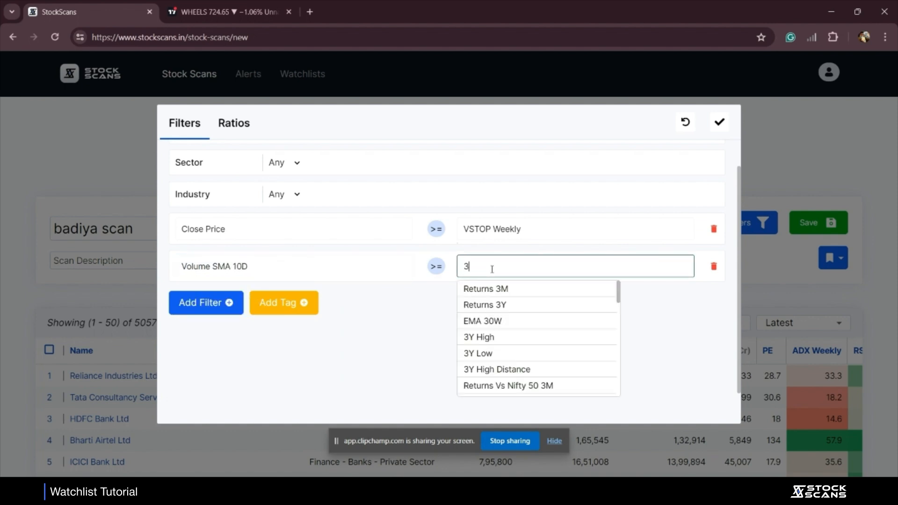
type("* volu")
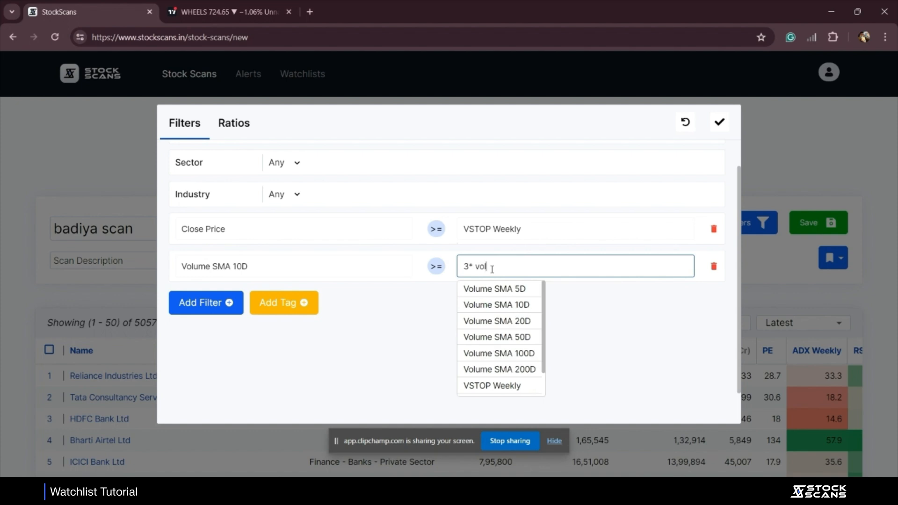
key("Down")
key("Down")
key("Down")
key("Down")
key("Down")
key("Down")
key("Return")
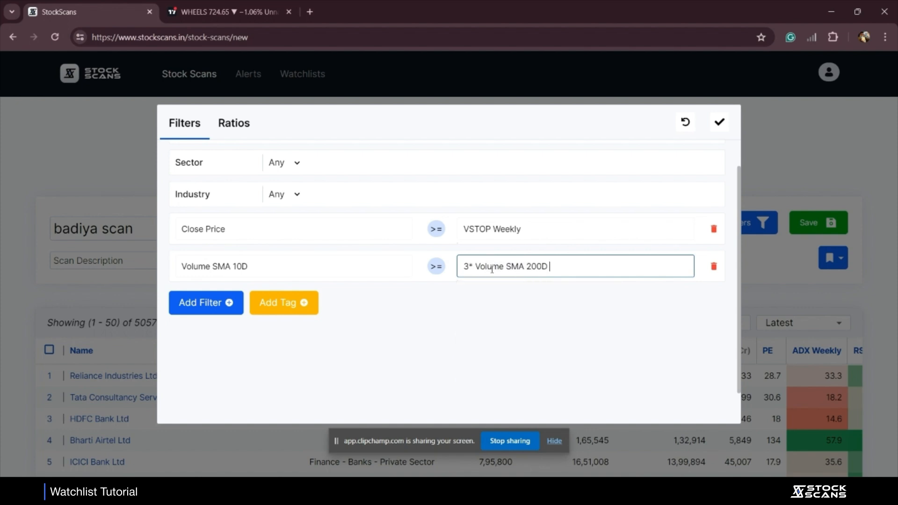
left_click(719, 122)
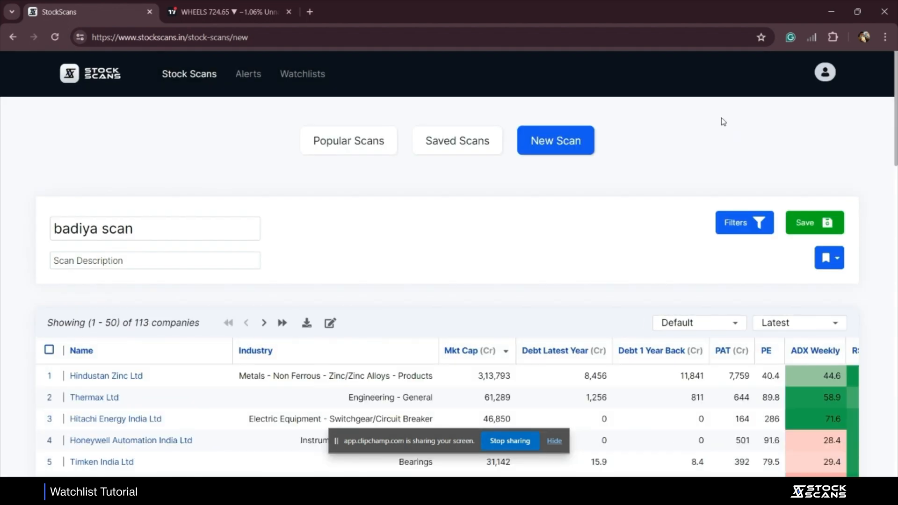
Add a filter requiring PAT Growth QoQ >= 20 and apply it to the scan
left_click(759, 219)
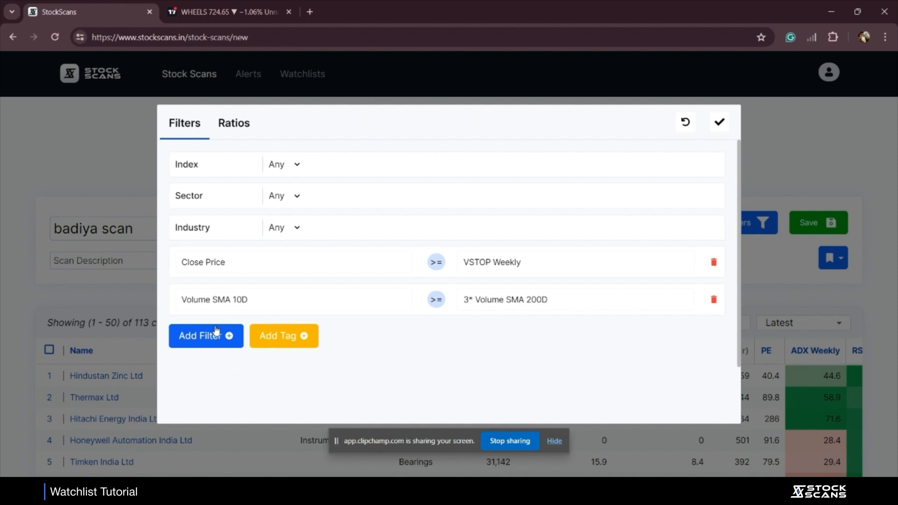
left_click(216, 332)
left_click(228, 267)
type("pat")
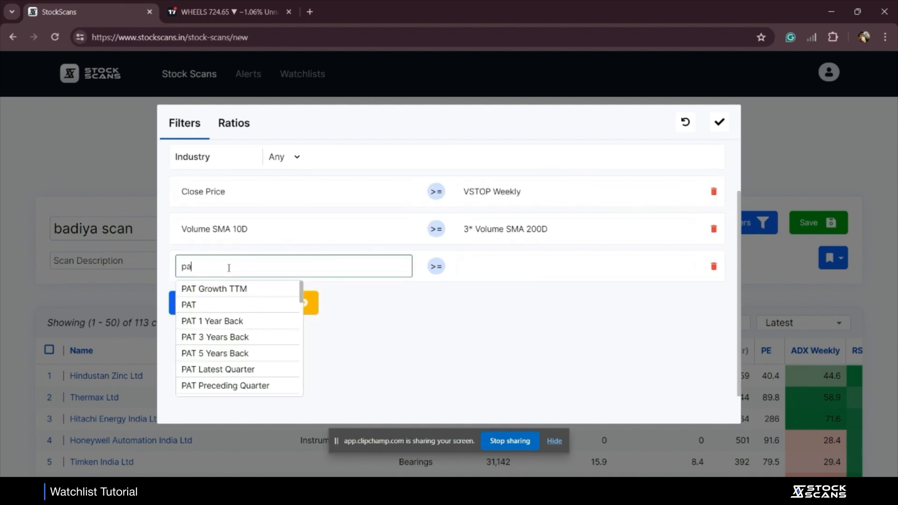
key("Down")
key("Down")
key("Down")
key("Down")
key("Down")
key("Down")
key("Down")
key("Down")
key("Down")
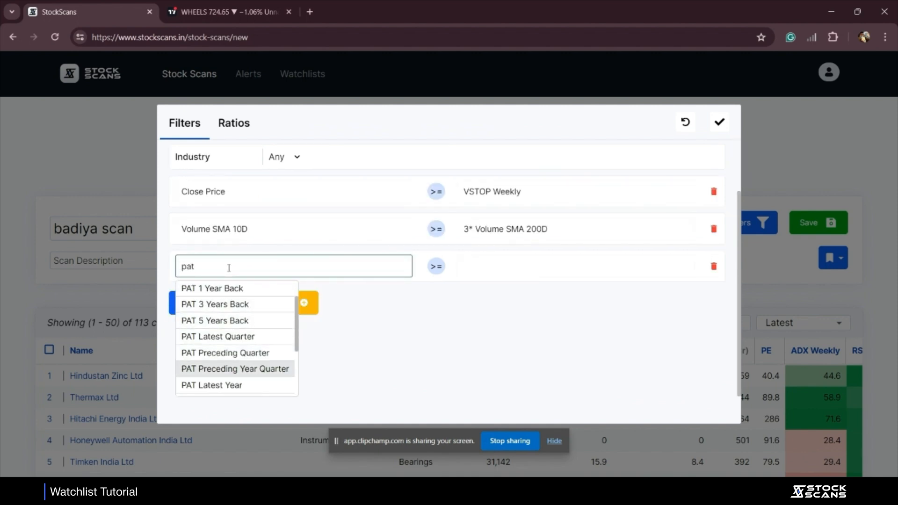
key("Down")
key("Return")
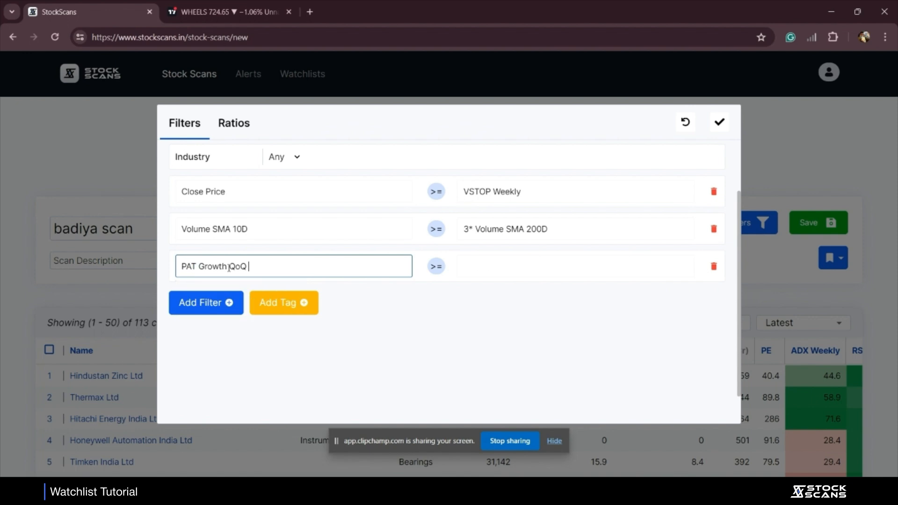
left_click(495, 270)
type("20")
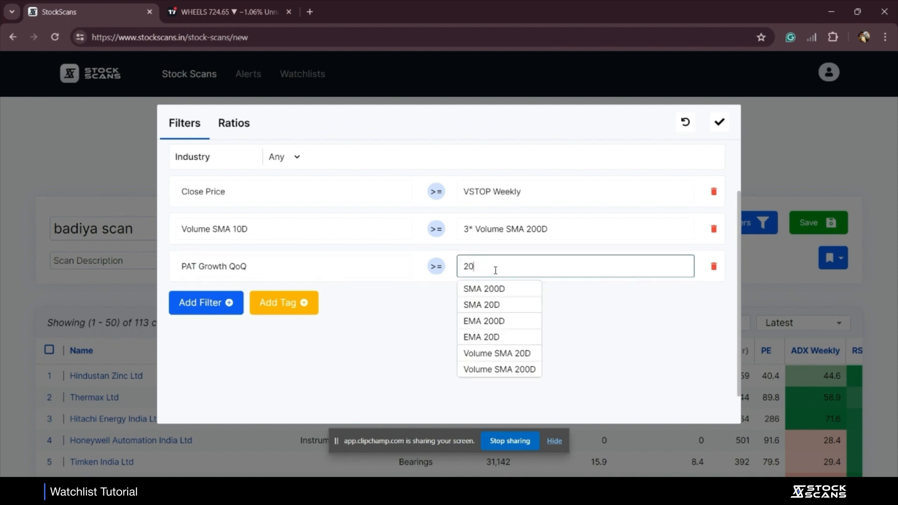
left_click(719, 123)
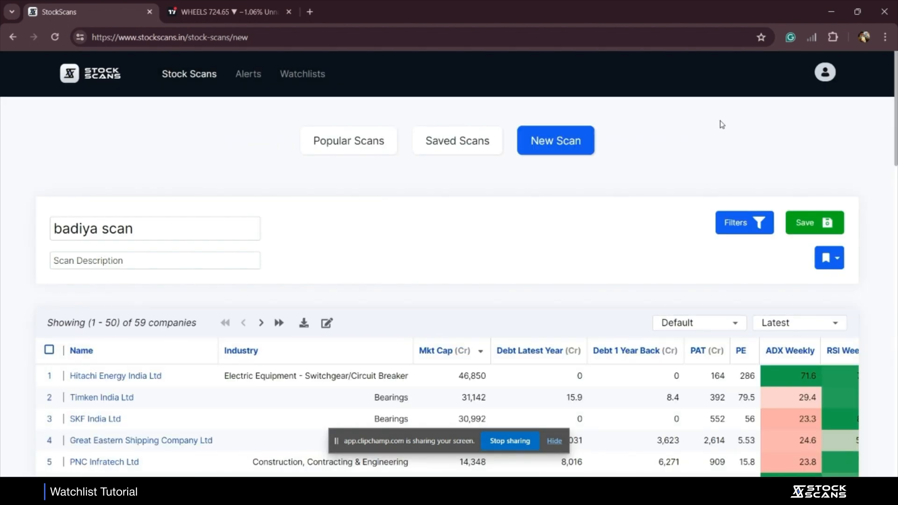
Add a filter requiring Revenue Growth QoQ >= 50 and apply it to the scan
left_click(740, 220)
left_click(210, 379)
left_click(212, 264)
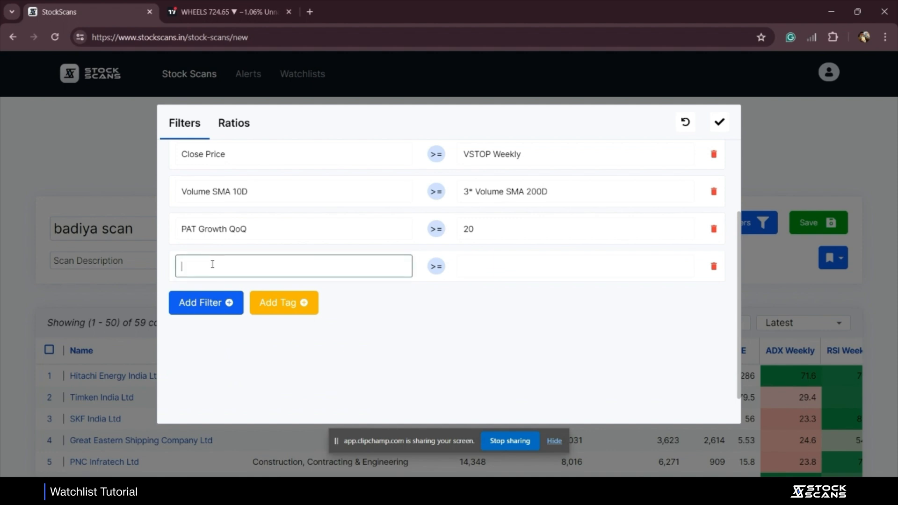
type("revenue")
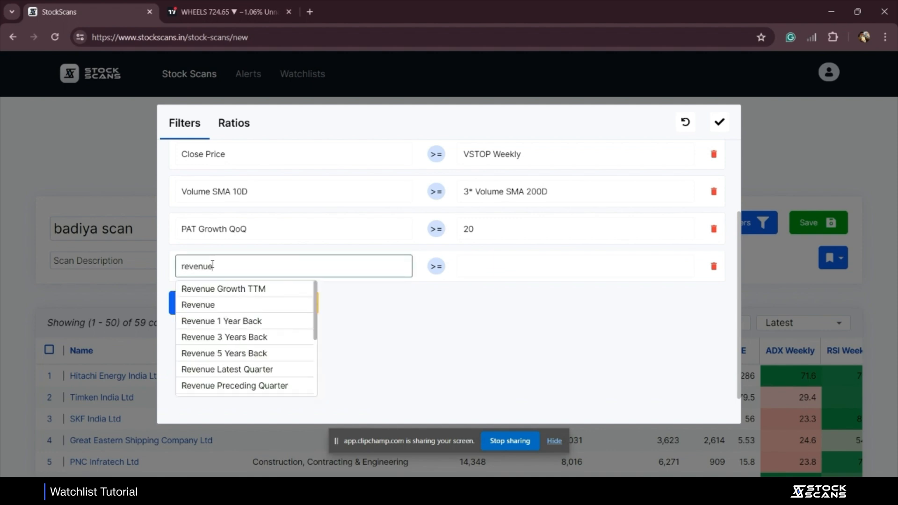
key("Down")
key("Down")
key("Down")
key("Down")
key("Down")
key("Down")
key("Down")
key("Down")
key("Down")
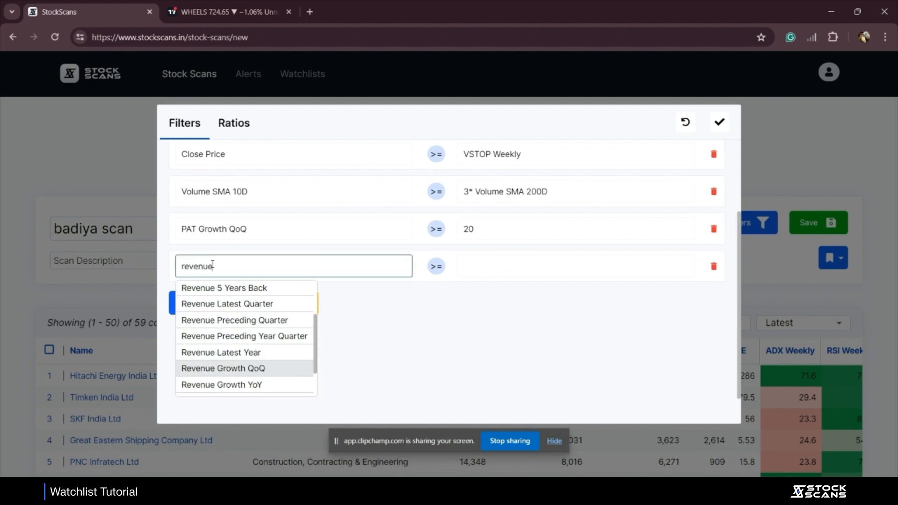
key("Return")
left_click(457, 267)
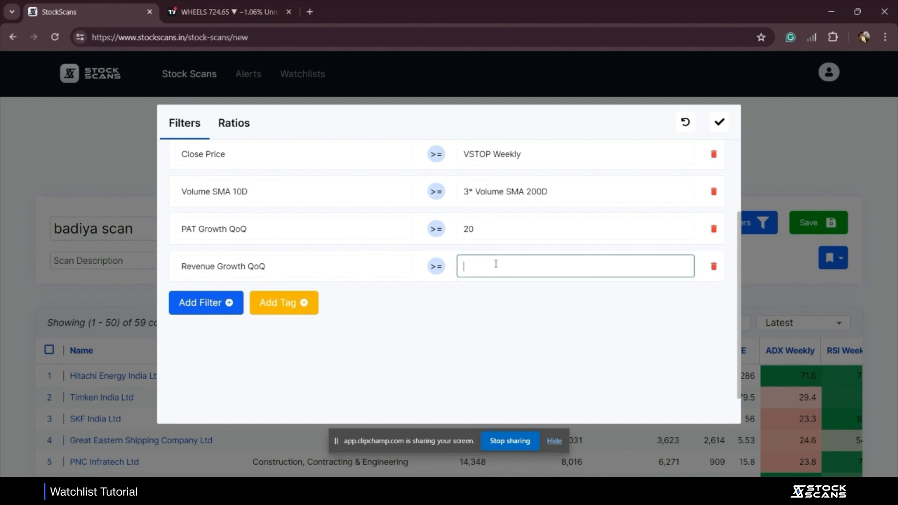
type("50")
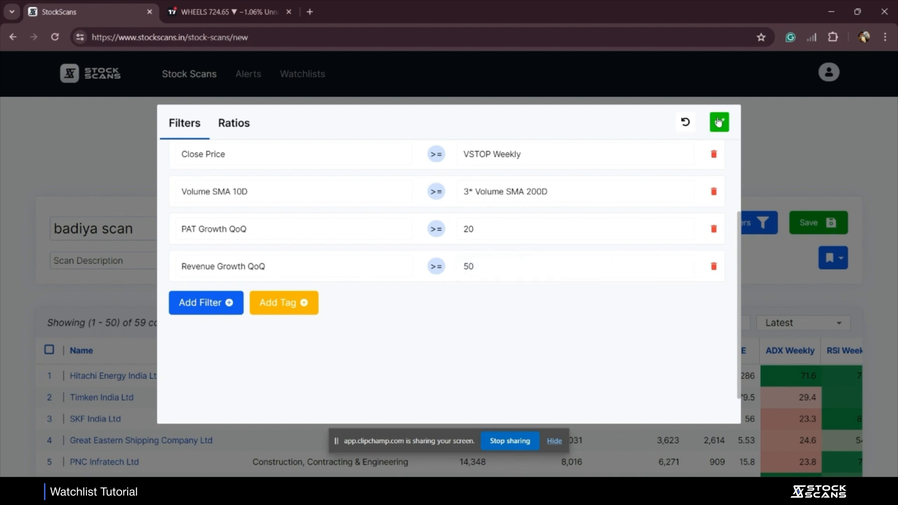
left_click(719, 122)
Look over the companies matched by the scan and review its filter conditions
scroll(571, 255, "down", 4)
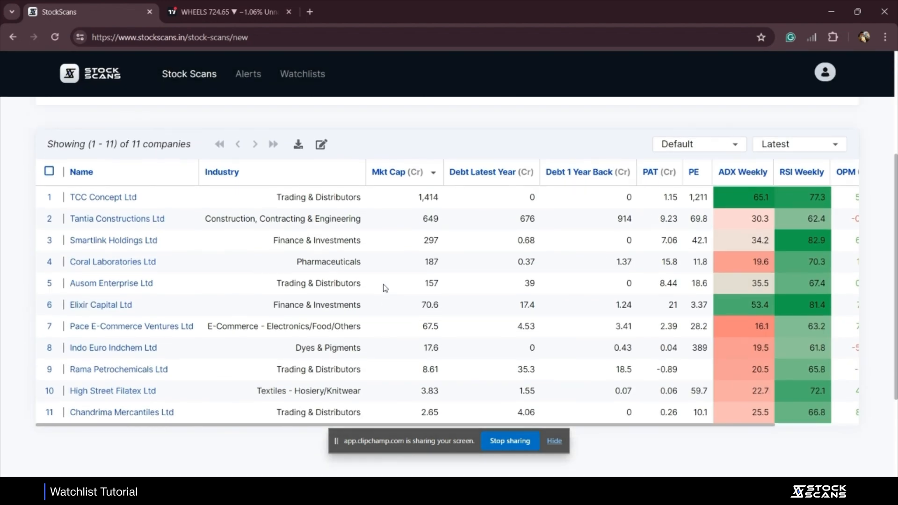
scroll(389, 287, "up", 2)
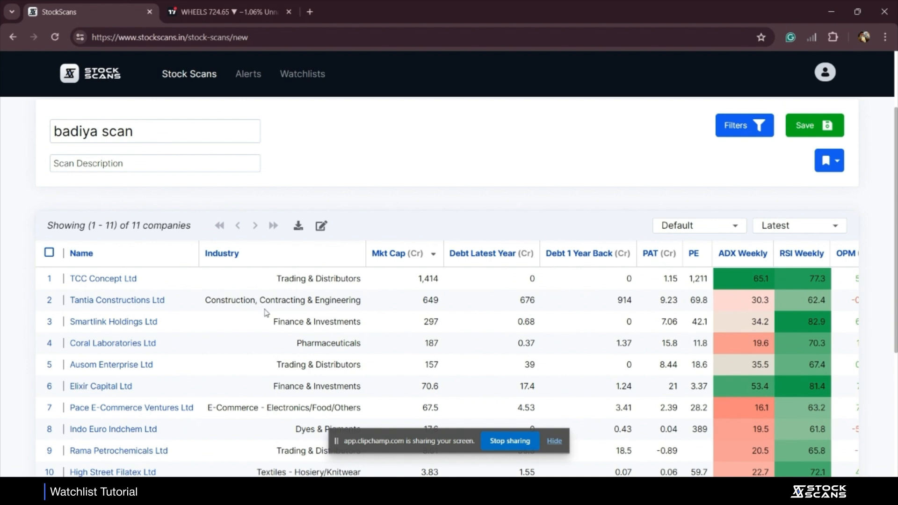
scroll(268, 314, "down", 2)
scroll(358, 301, "up", 2)
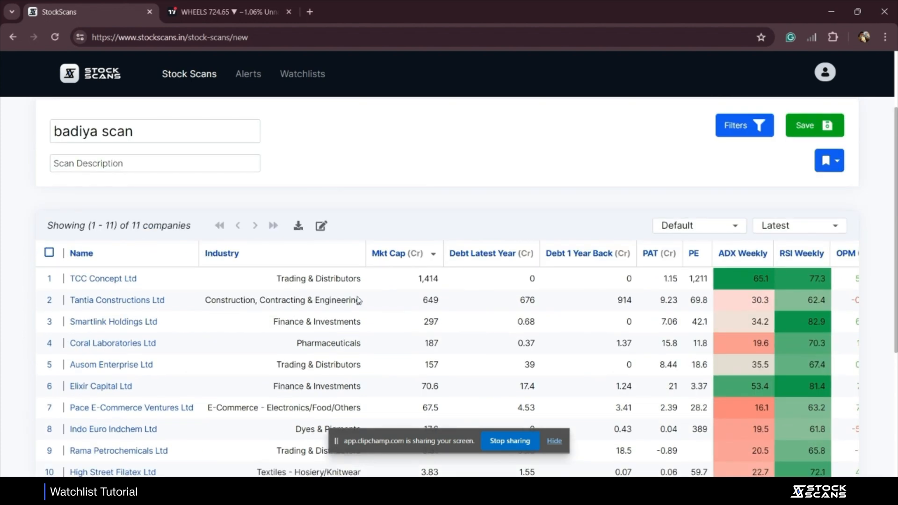
left_click(747, 126)
scroll(538, 199, "down", 3)
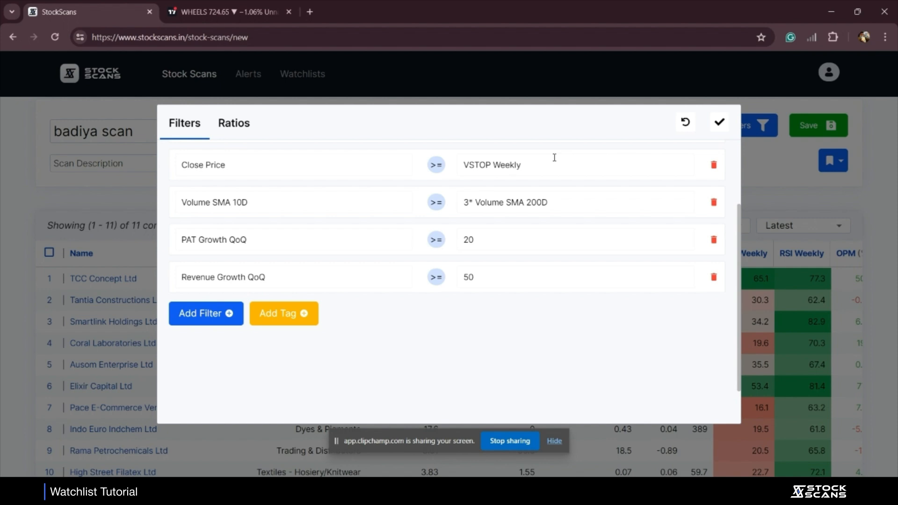
left_click(719, 122)
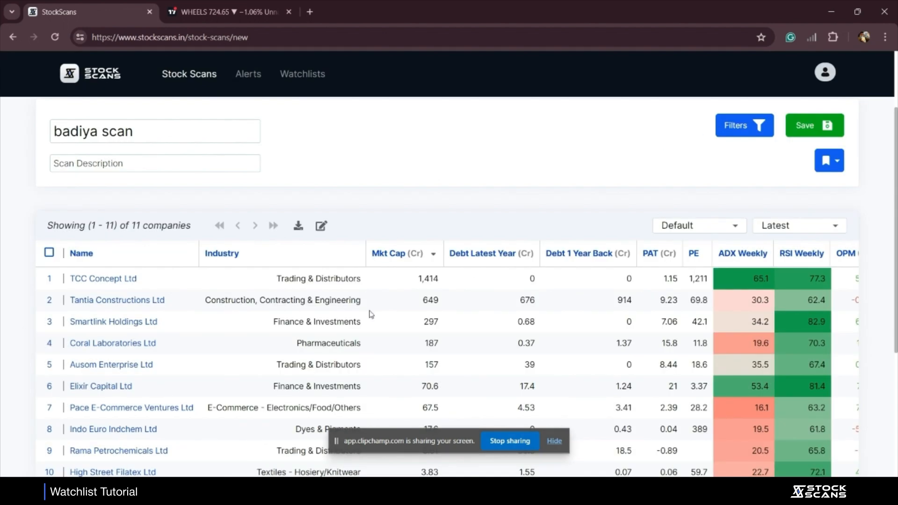
Open the TradingView chart of Indo Euro Indchem Ltd from the results and examine its price history on the daily interval
scroll(266, 325, "down", 2)
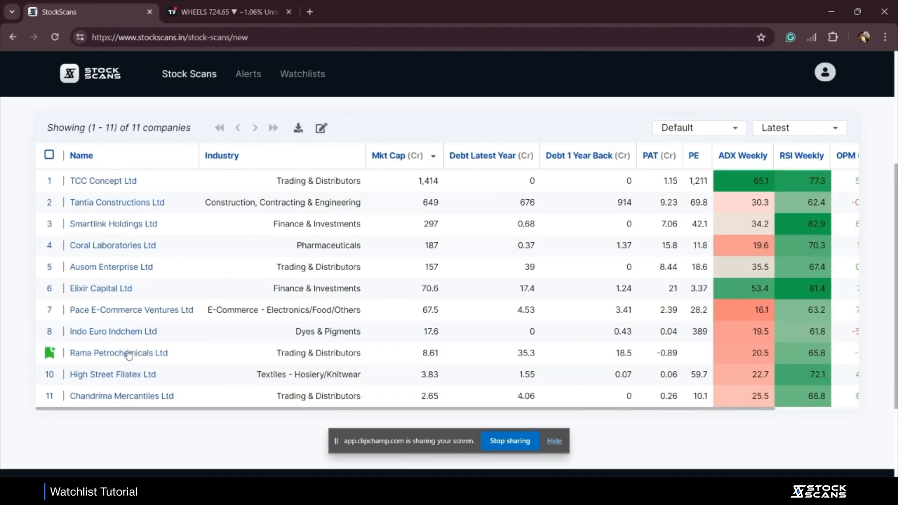
left_click(136, 333)
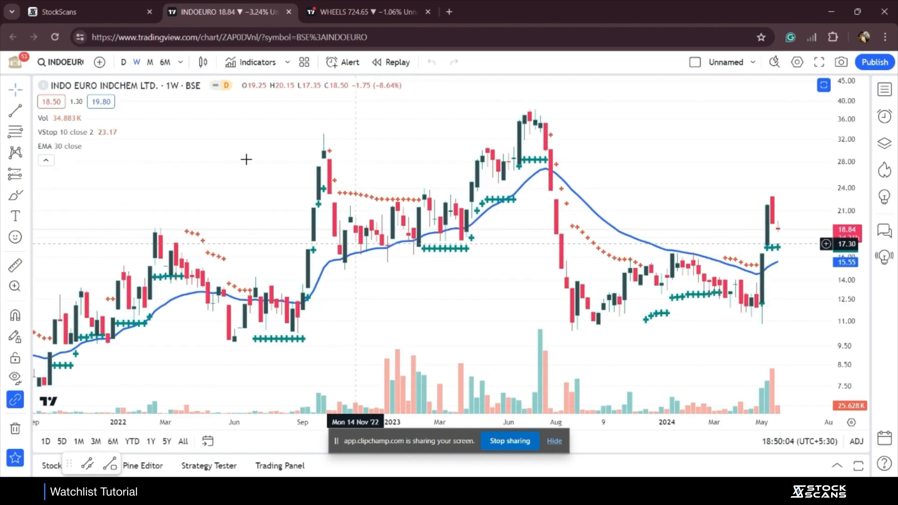
left_click(123, 63)
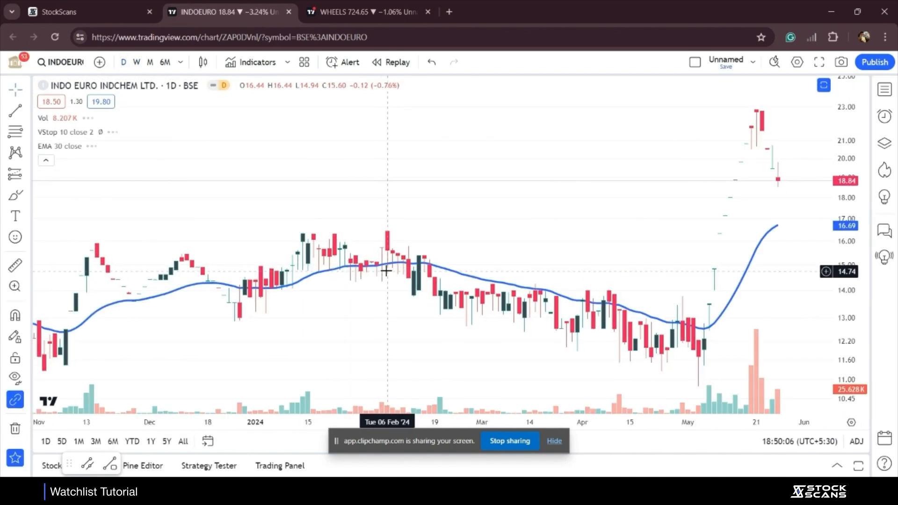
scroll(386, 271, "down", 3)
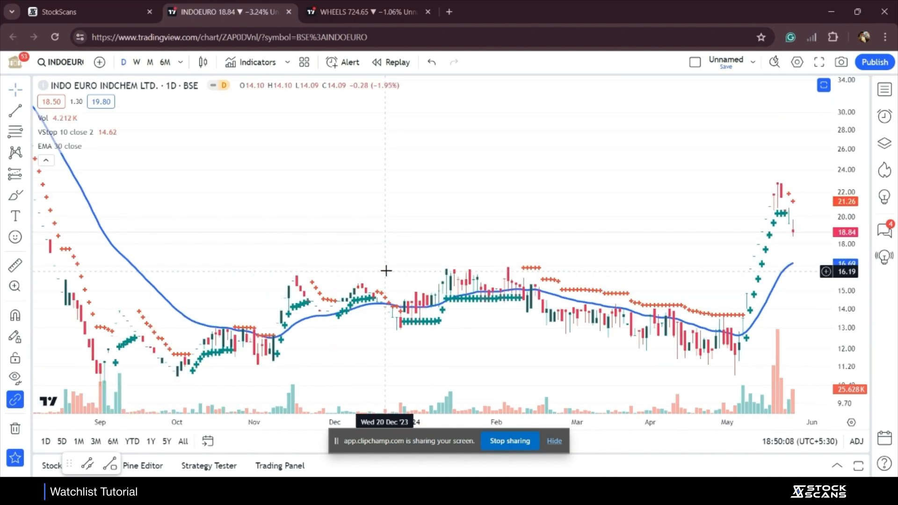
scroll(388, 280, "down", 2)
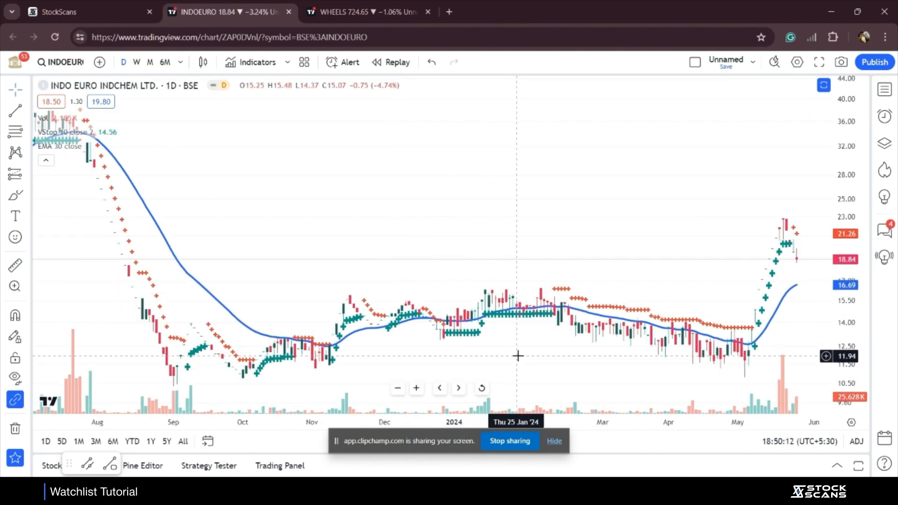
scroll(517, 356, "up", 3)
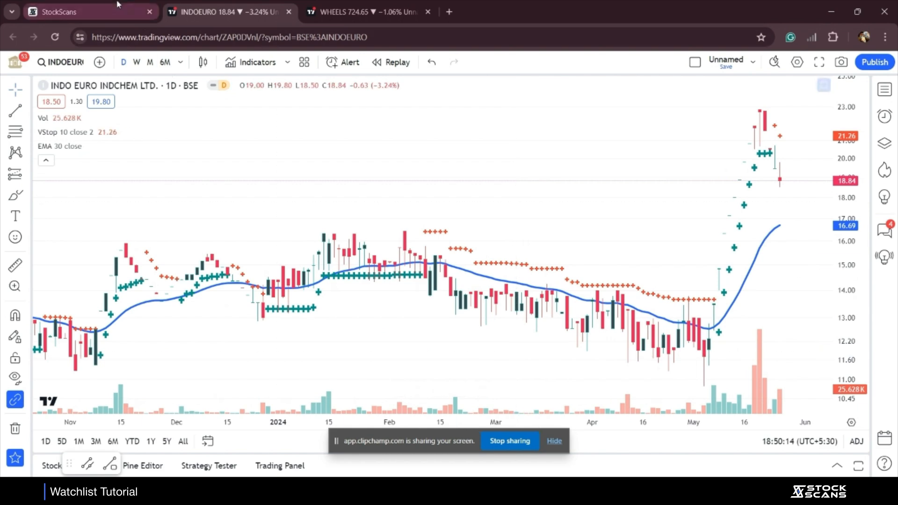
Return to the StockScans results and open the TradingView chart of TCC Concept Ltd
left_click(88, 11)
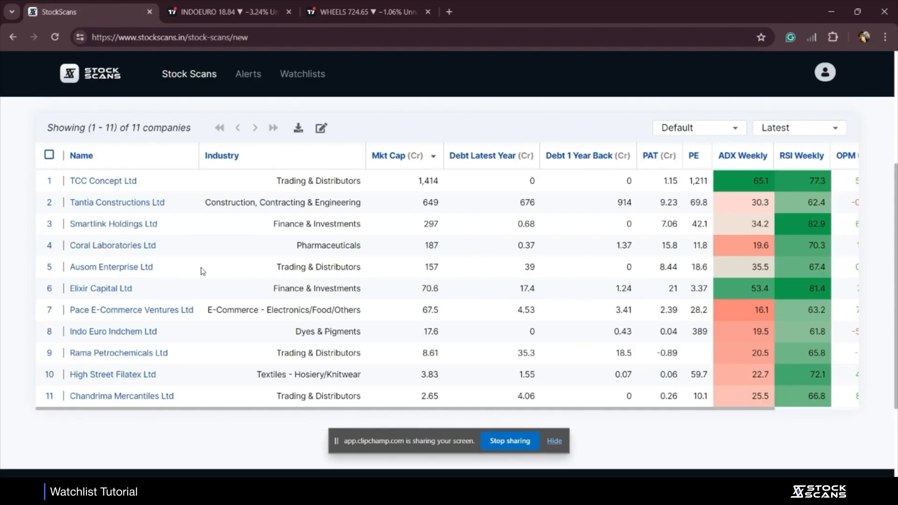
scroll(201, 270, "up", 2)
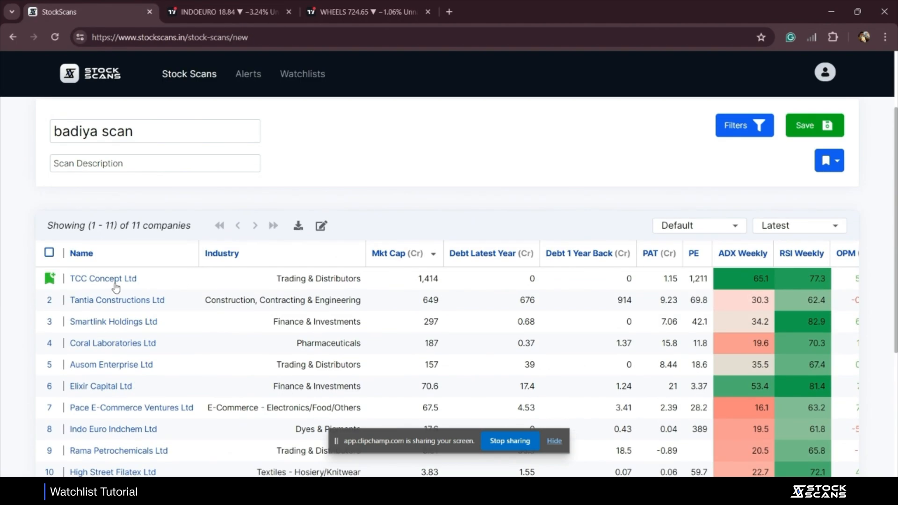
left_click(115, 281)
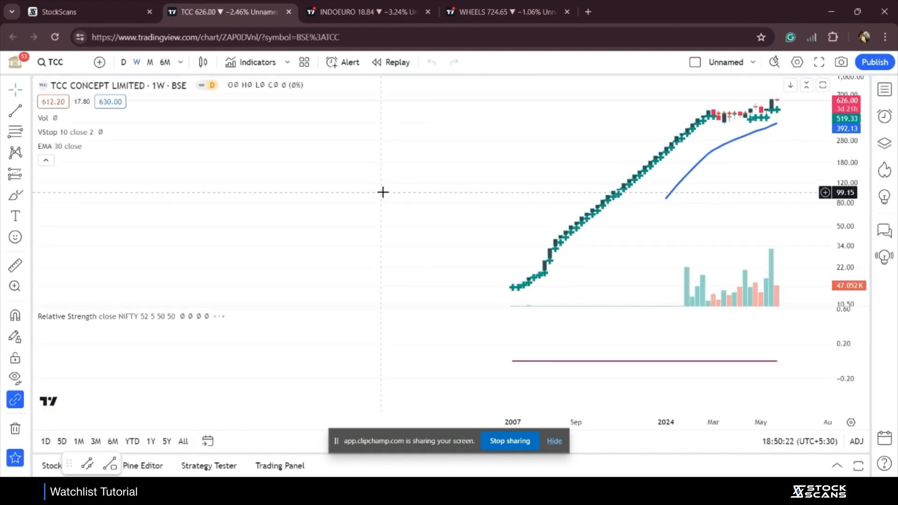
Return to StockScans, delete the Revenue Growth QoQ filter from the scan, and apply the change
left_click(79, 12)
left_click(718, 132)
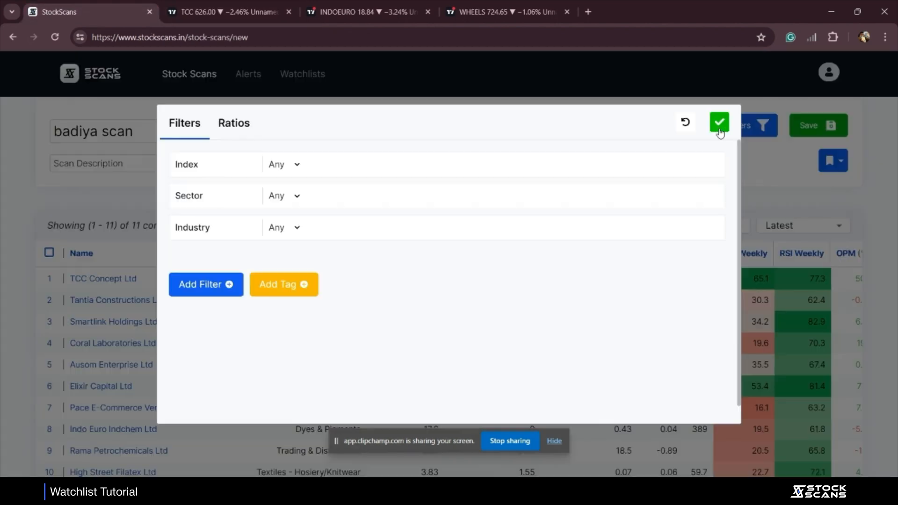
left_click(713, 374)
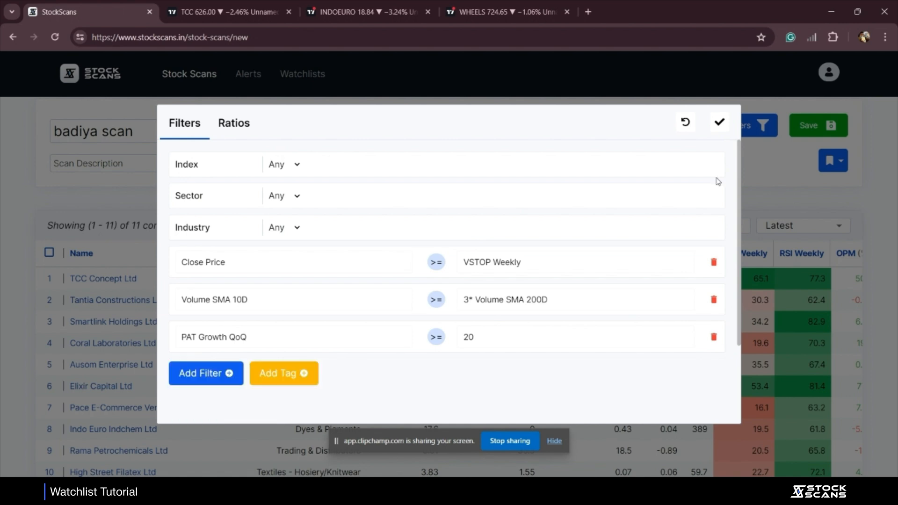
left_click(719, 122)
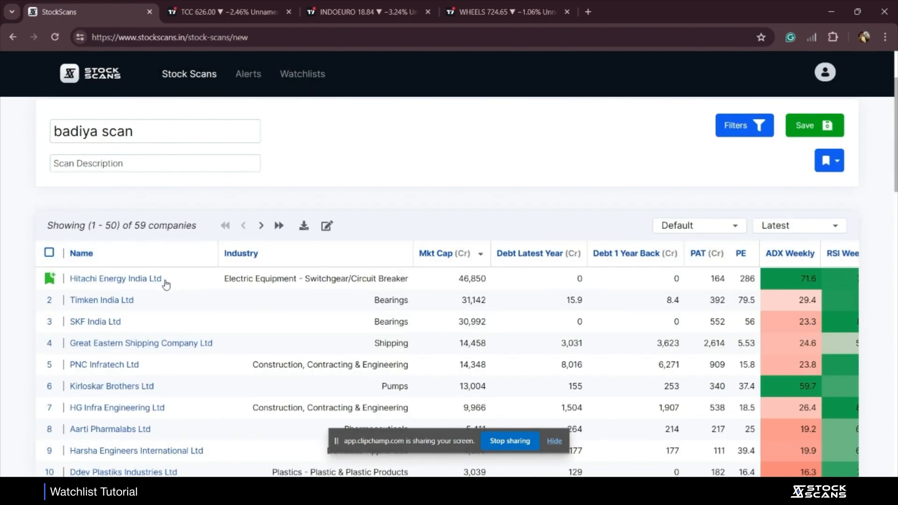
Open the TradingView chart of Hitachi Energy India Ltd from the results and examine its long-term weekly price history
left_click(145, 282)
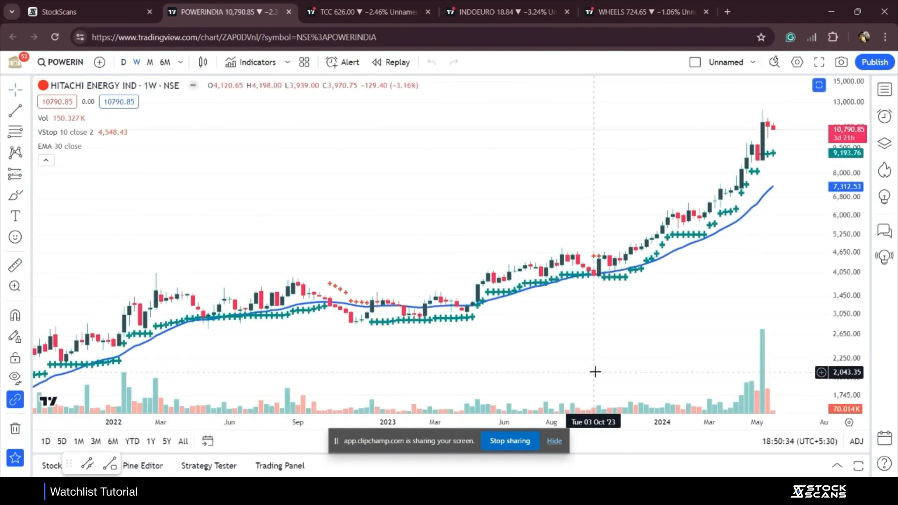
scroll(596, 368, "down", 2)
scroll(594, 372, "down", 3)
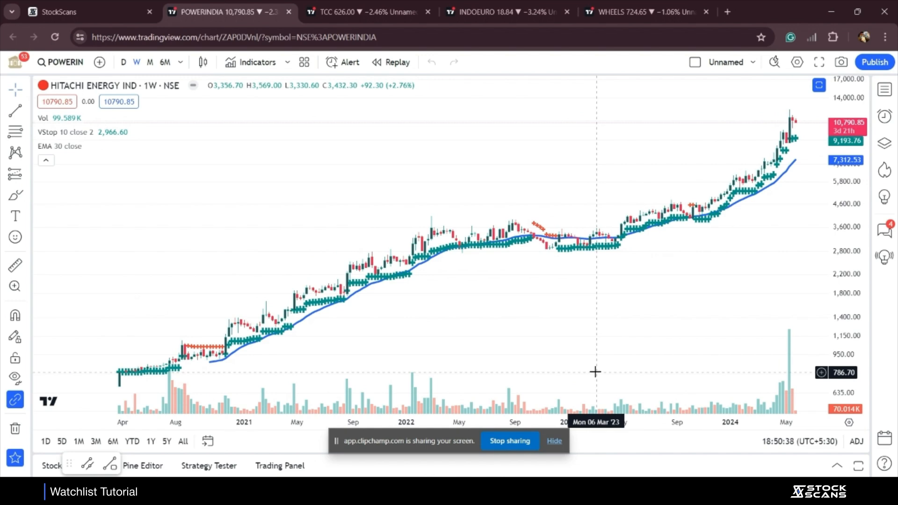
Return to StockScans, save the new scan as "badiya scan", and reopen it from the saved scans
left_click(74, 12)
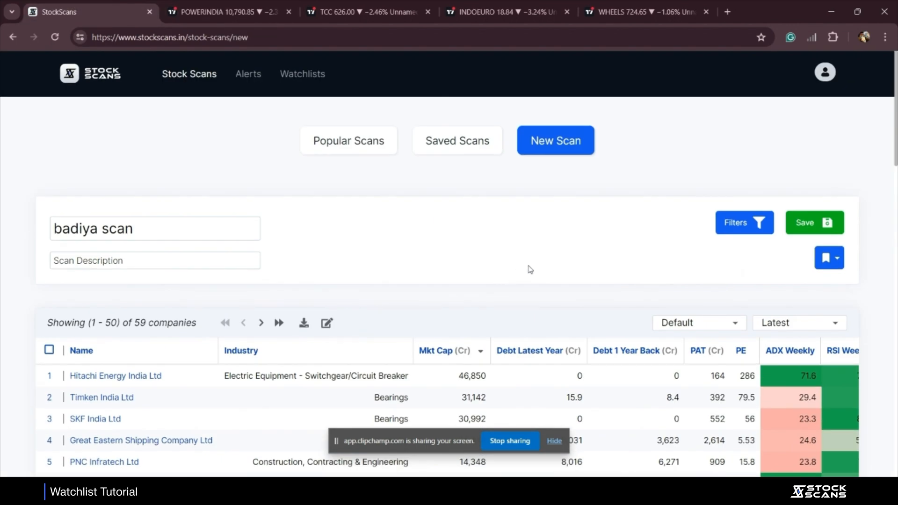
left_click(815, 228)
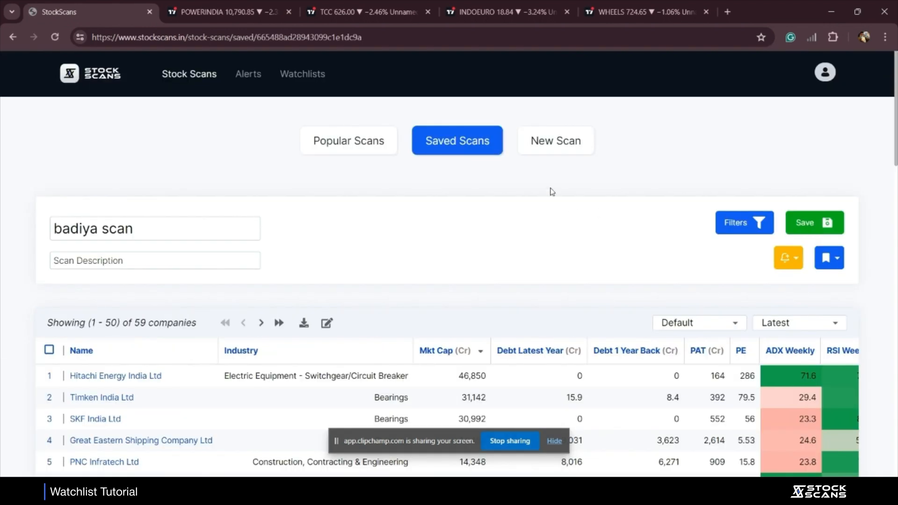
left_click(546, 155)
left_click(470, 150)
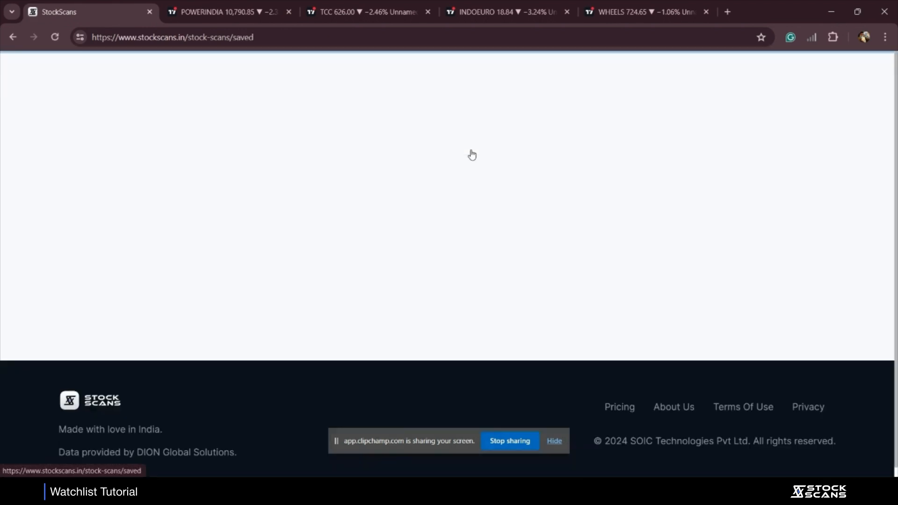
scroll(350, 251, "down", 20)
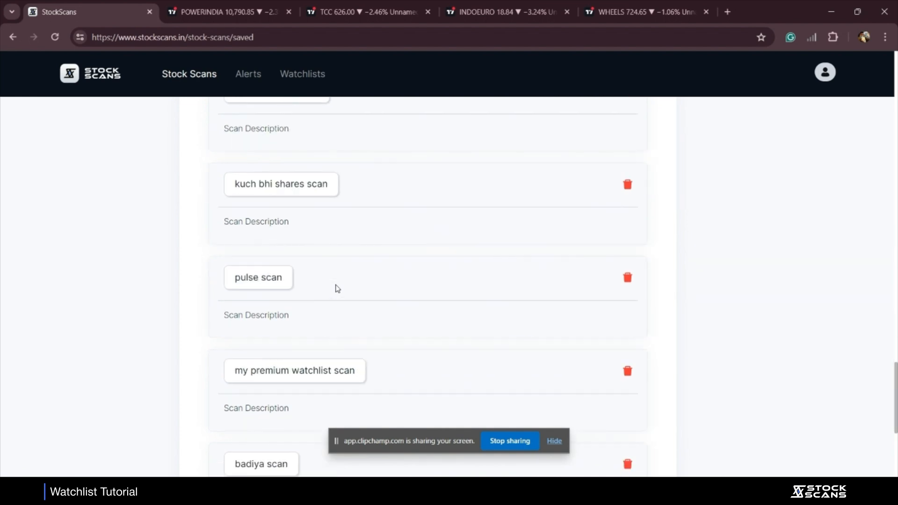
left_click(285, 192)
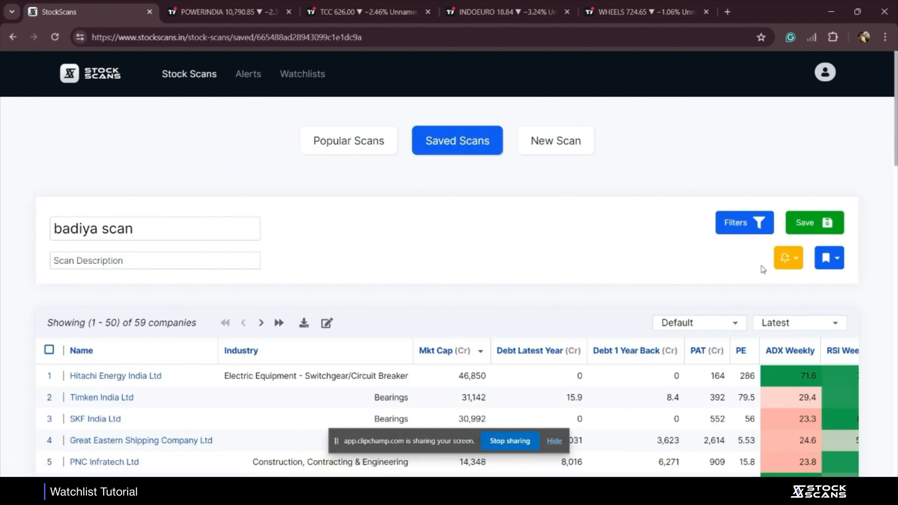
Set the alert frequency of "badiya scan" to daily
left_click(780, 263)
left_click(791, 288)
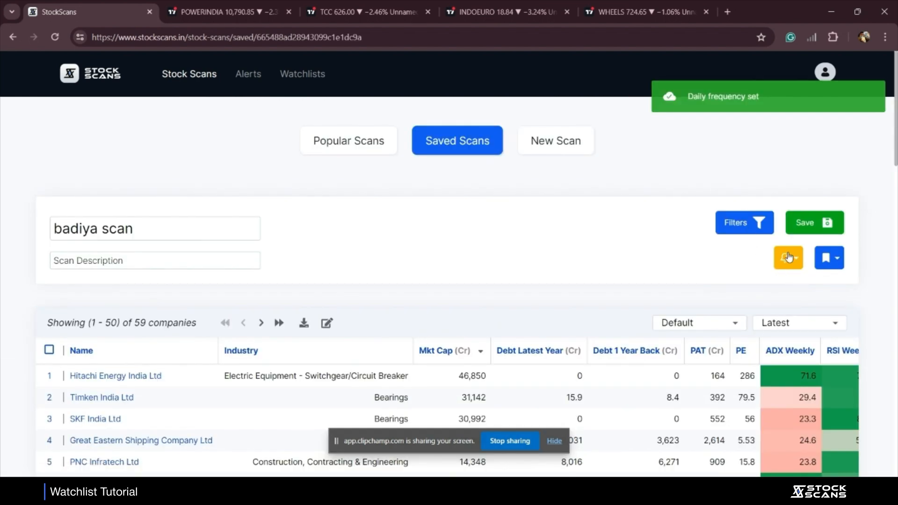
left_click(780, 306)
left_click(786, 271)
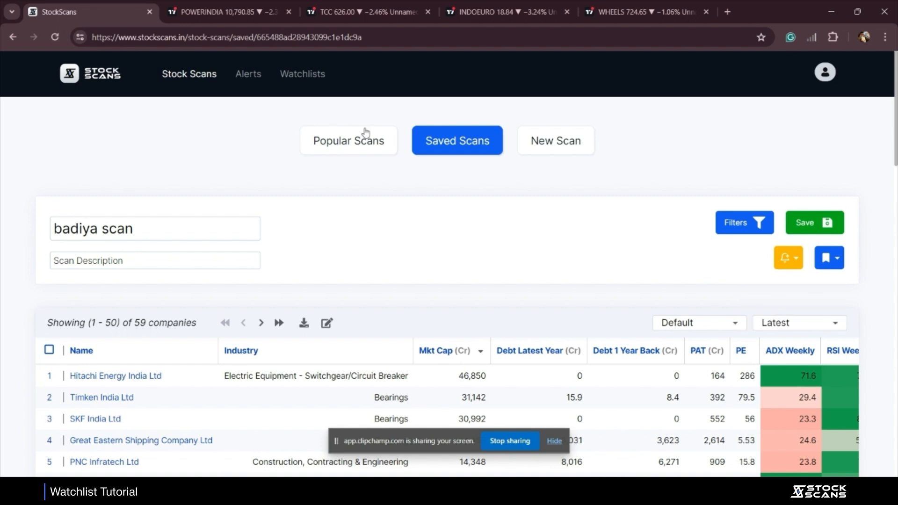
Open the watchlists page and look over the companies in "my premium watchlist"
left_click(302, 74)
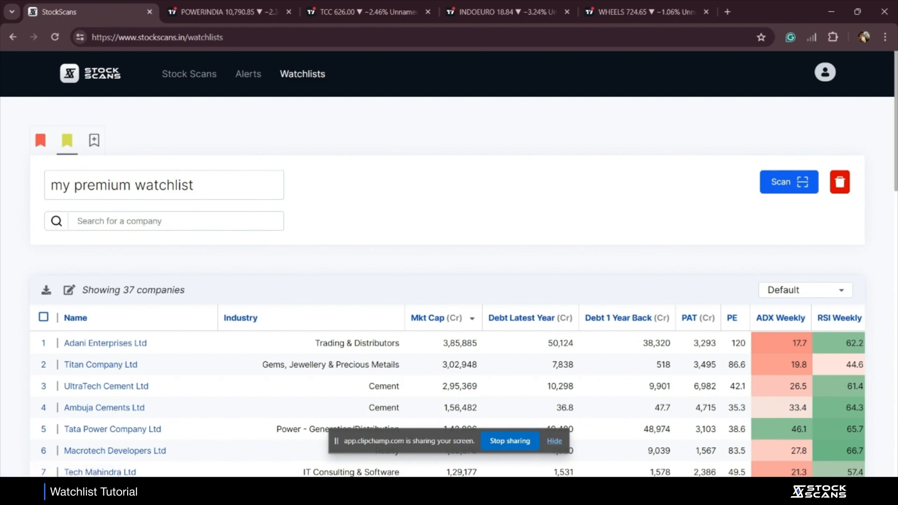
scroll(527, 253, "down", 7)
scroll(528, 252, "up", 8)
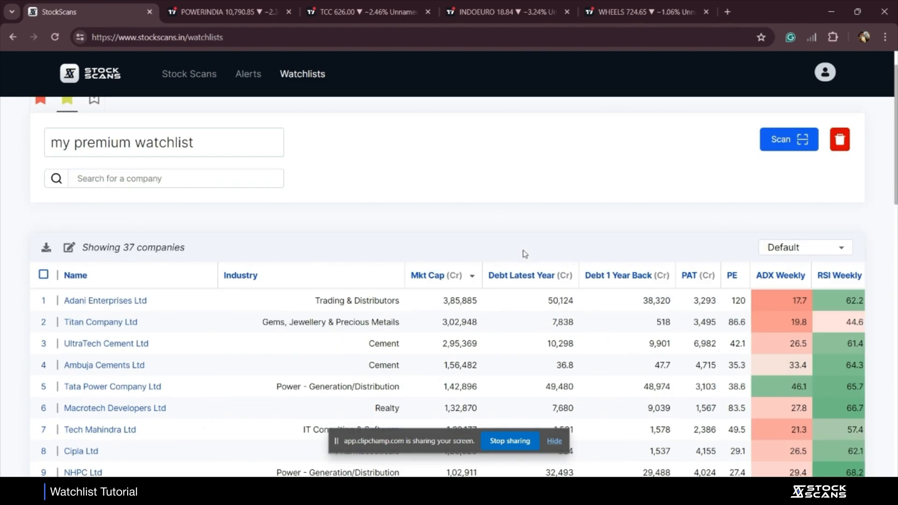